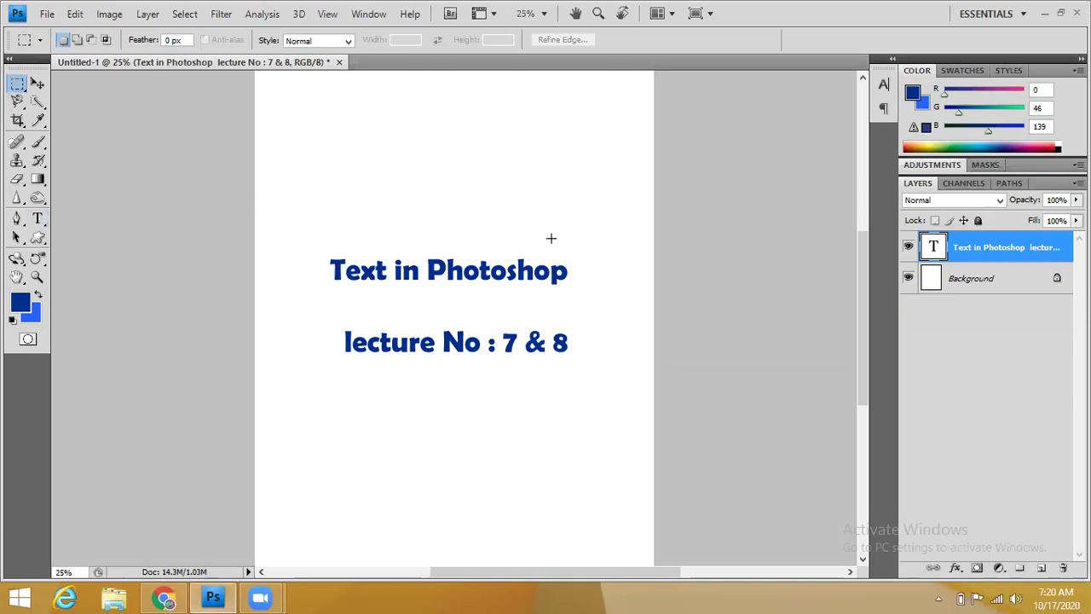
- Create an empty Horizontal Type layer, Layer 1, above the lecture title
click(38, 218)
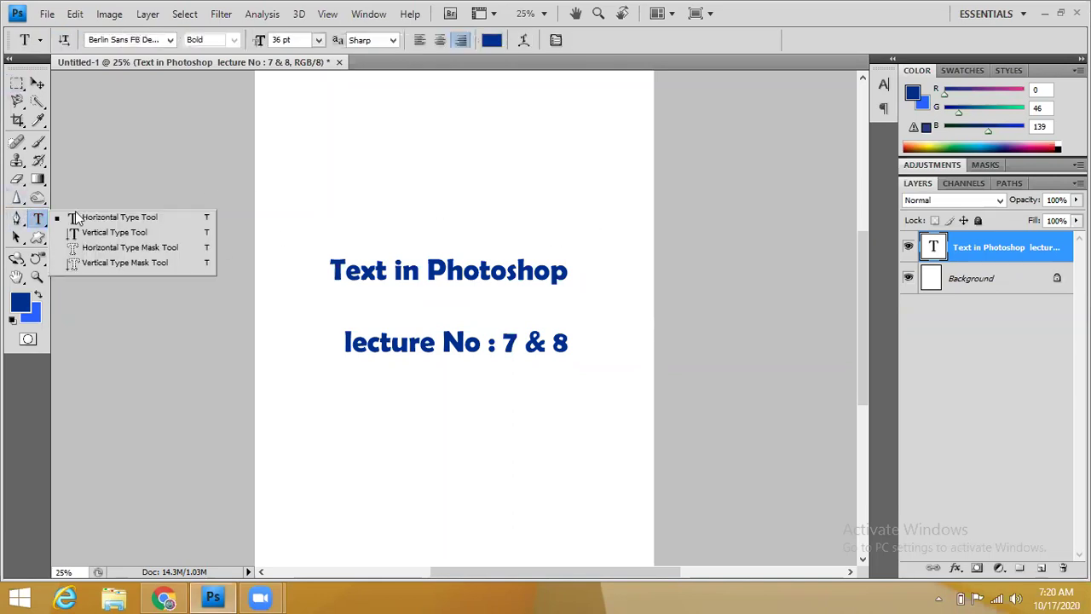
click(39, 219)
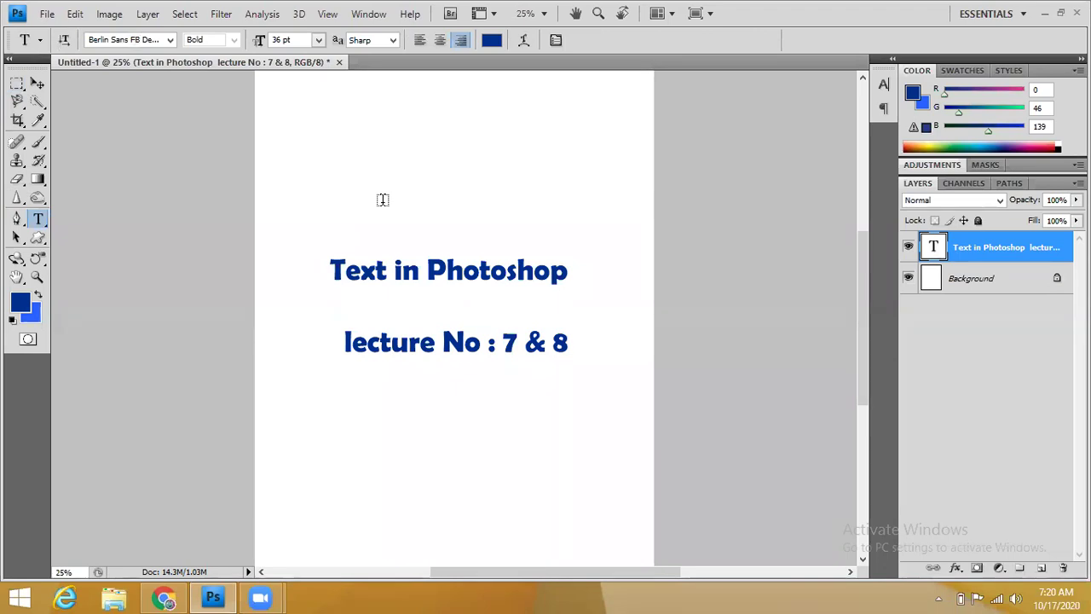
click(382, 200)
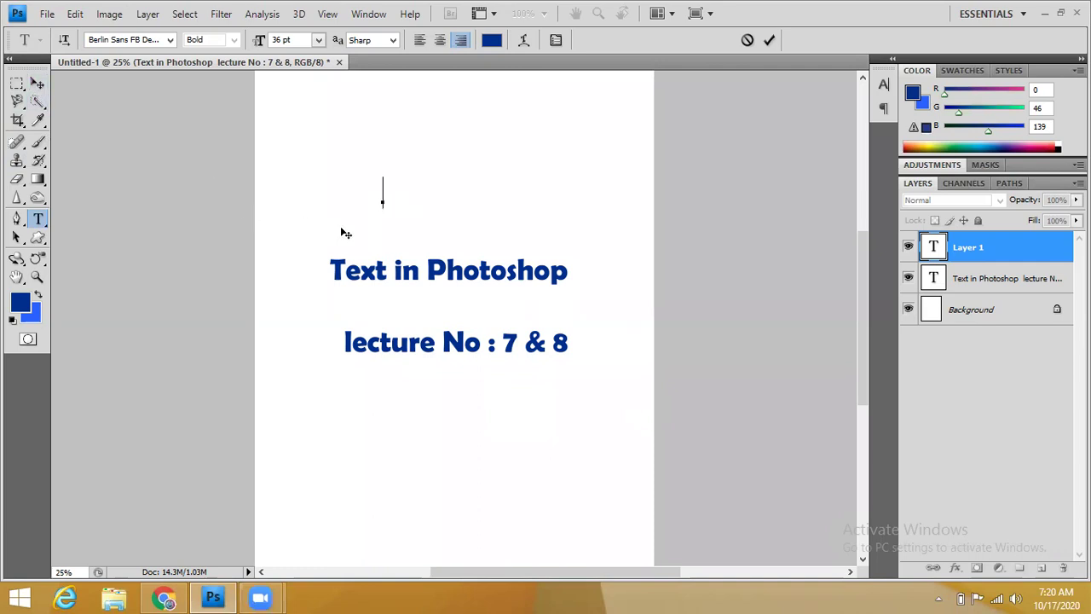
click(16, 83)
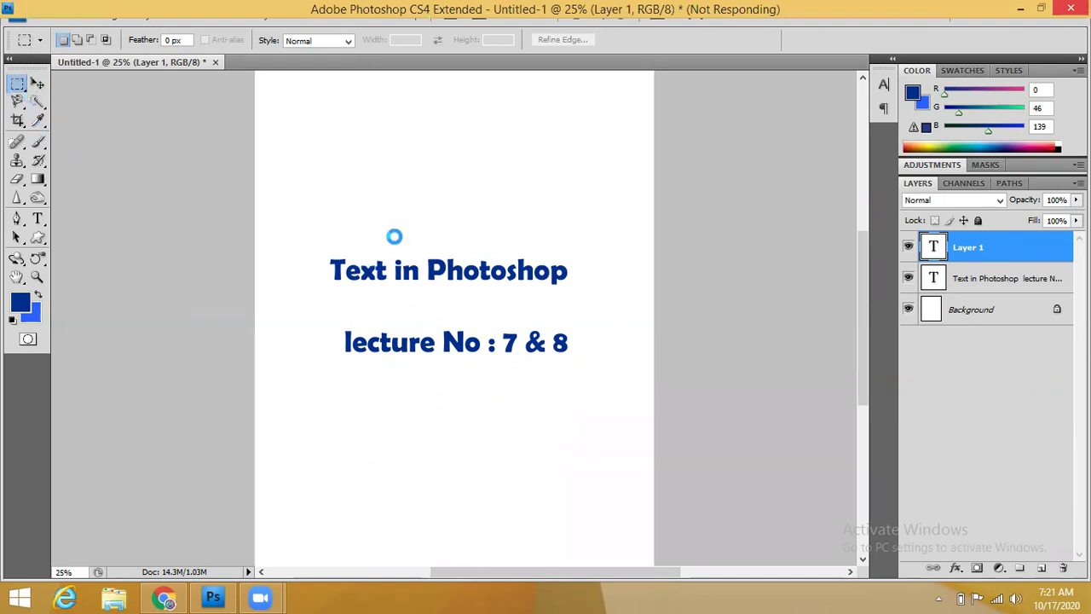
- Trash the old lecture title layer and start a new text layer, Layer 2, in the upper page
click(38, 83)
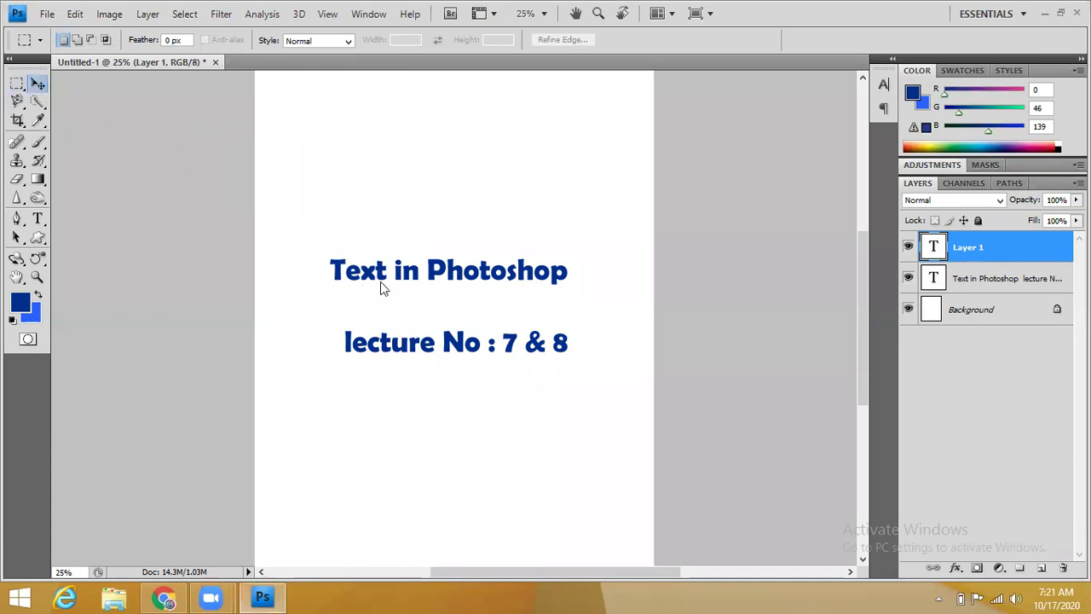
mouse_move(966, 288)
mouse_down()
mouse_move(1046, 568)
mouse_move(1063, 567)
mouse_up()
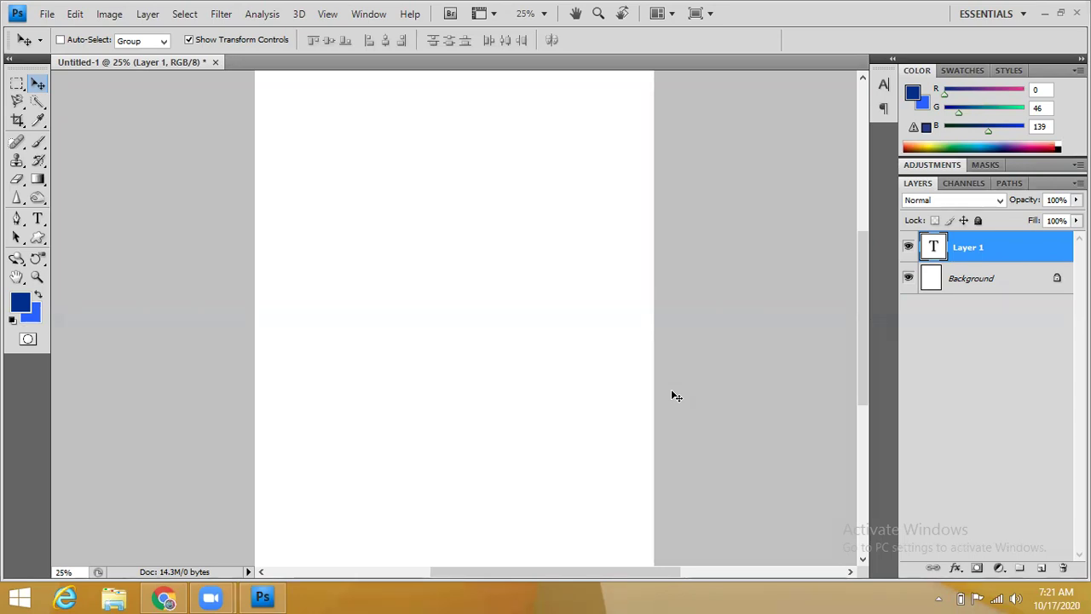
click(38, 219)
click(375, 253)
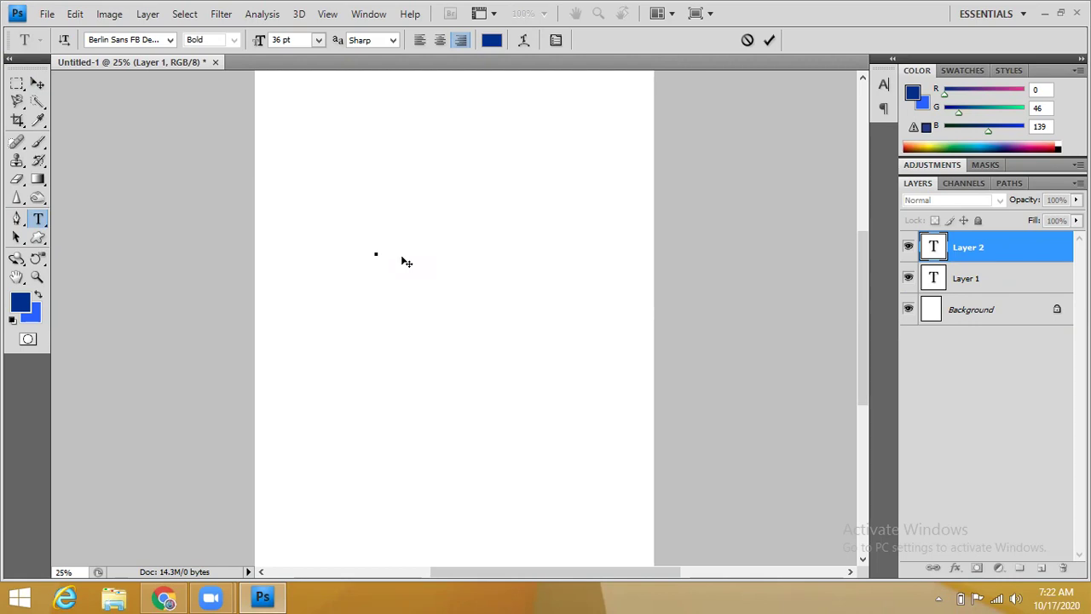
- Enter 'online Designing Corner' and move the headline fully onto the upper page
text(o)
text(nline )
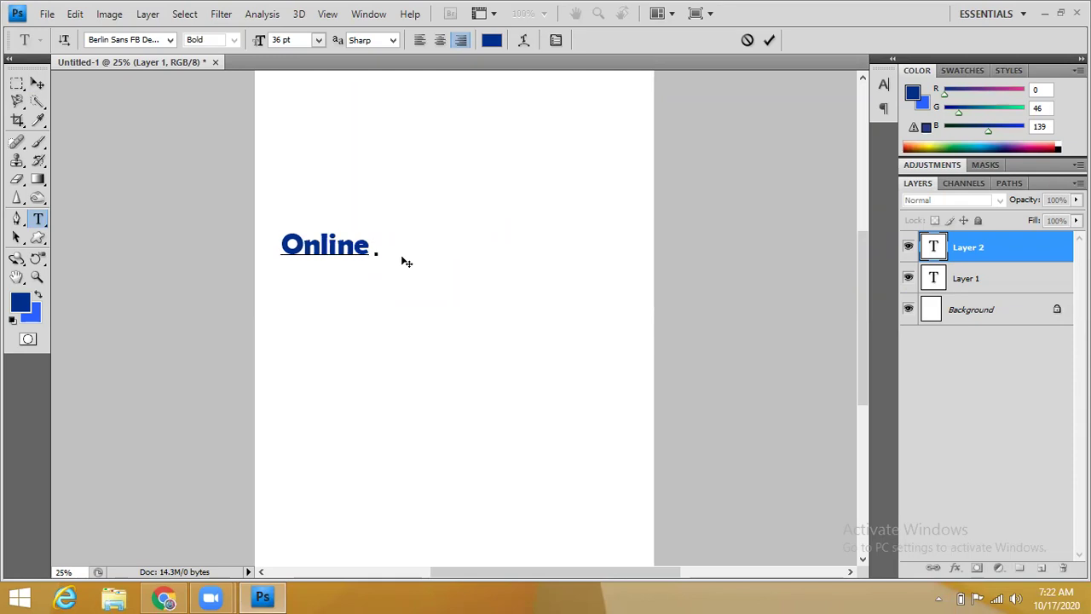
text(Designing )
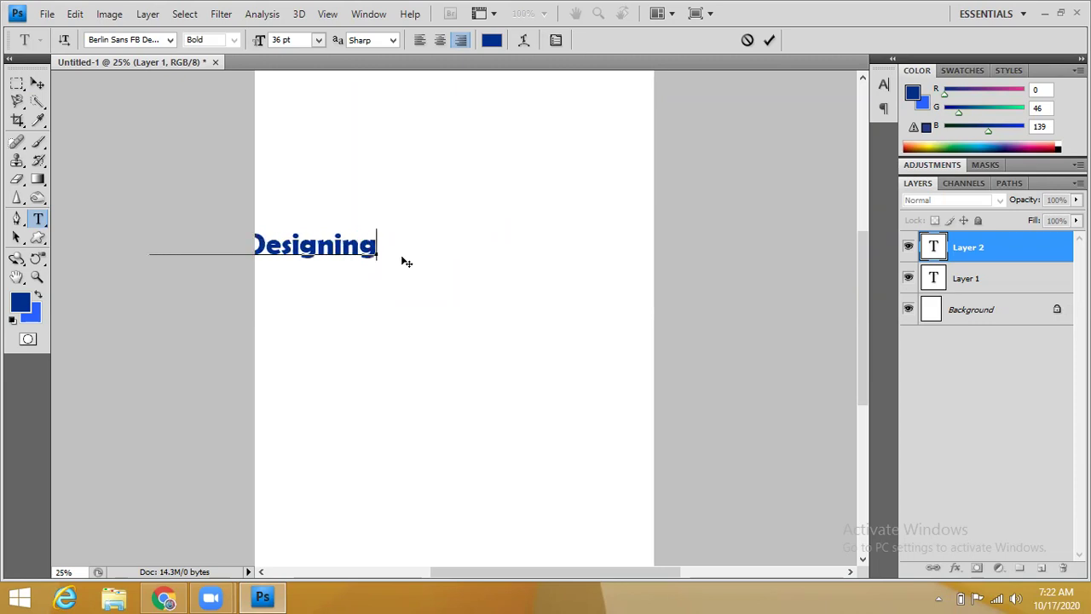
text(Corner)
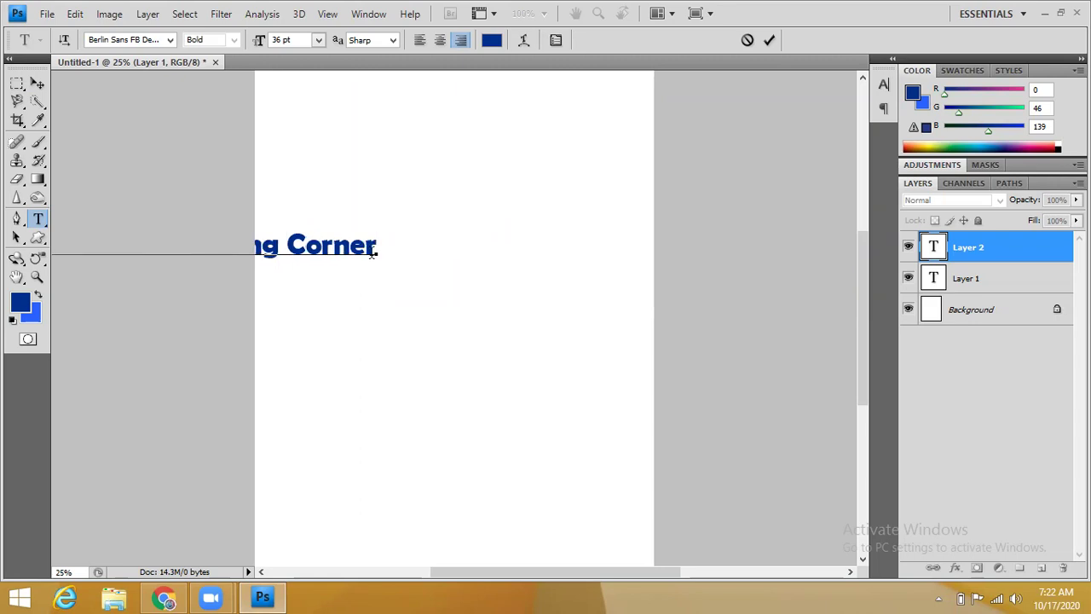
drag(385, 289, 606, 312)
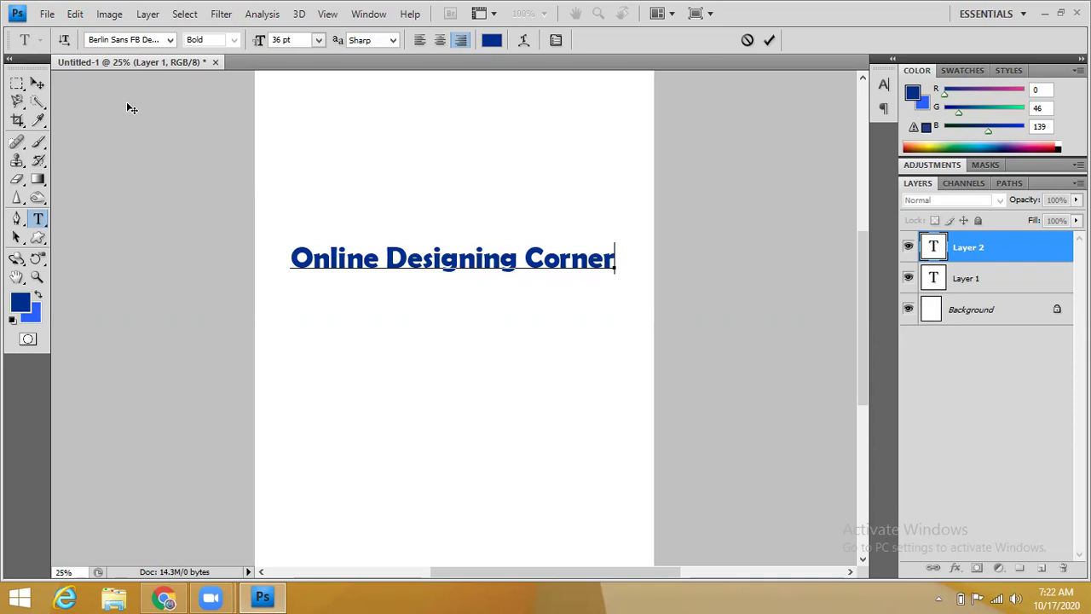
- Select the headline text and try the Blackadder ITC and Baskerville Old Face fonts
click(170, 41)
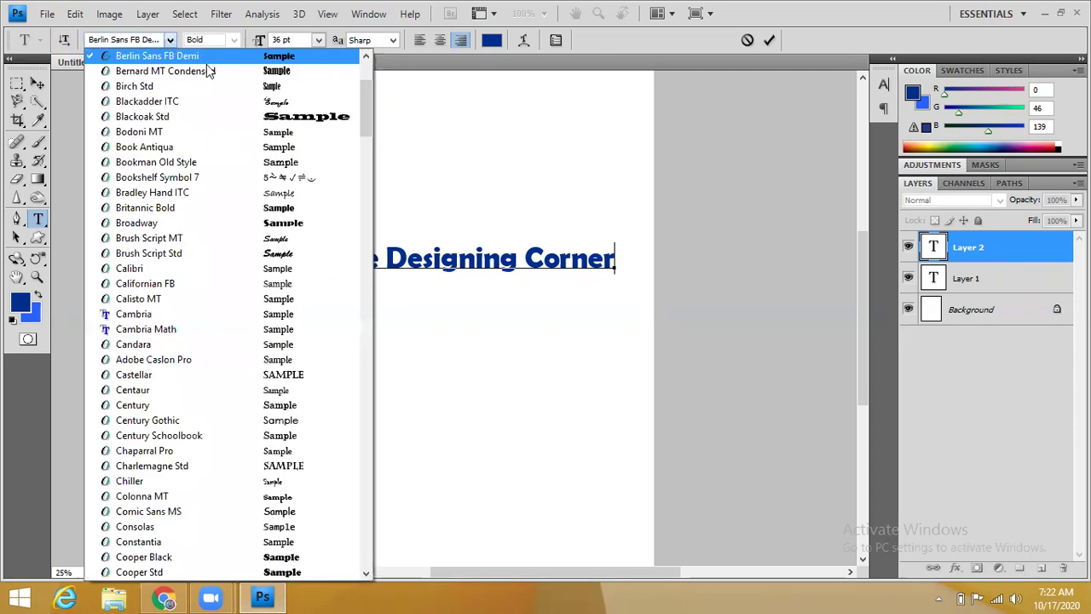
click(266, 104)
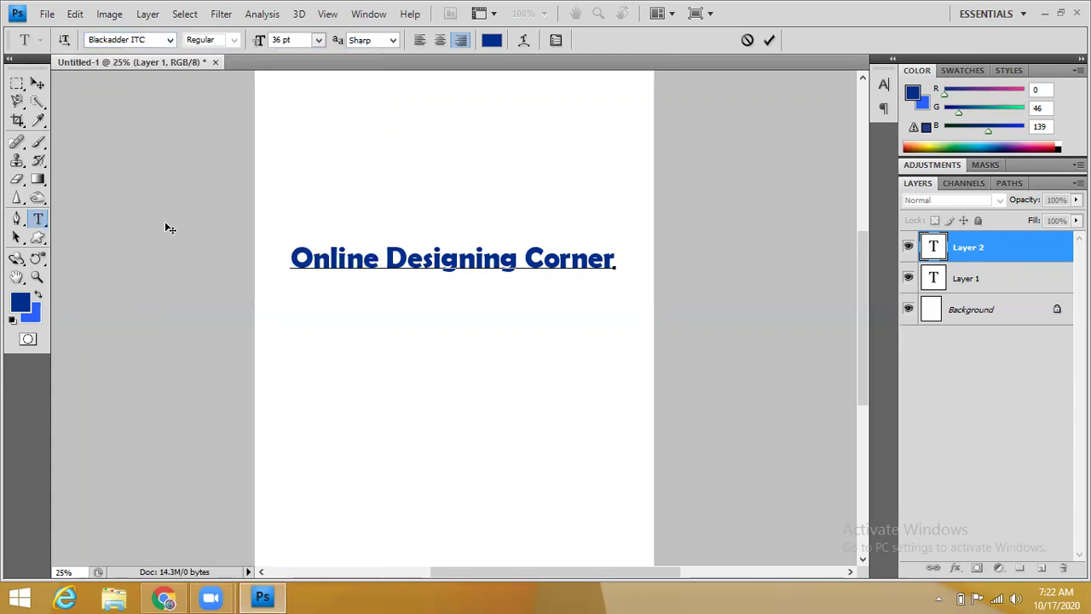
drag(616, 260, 227, 252)
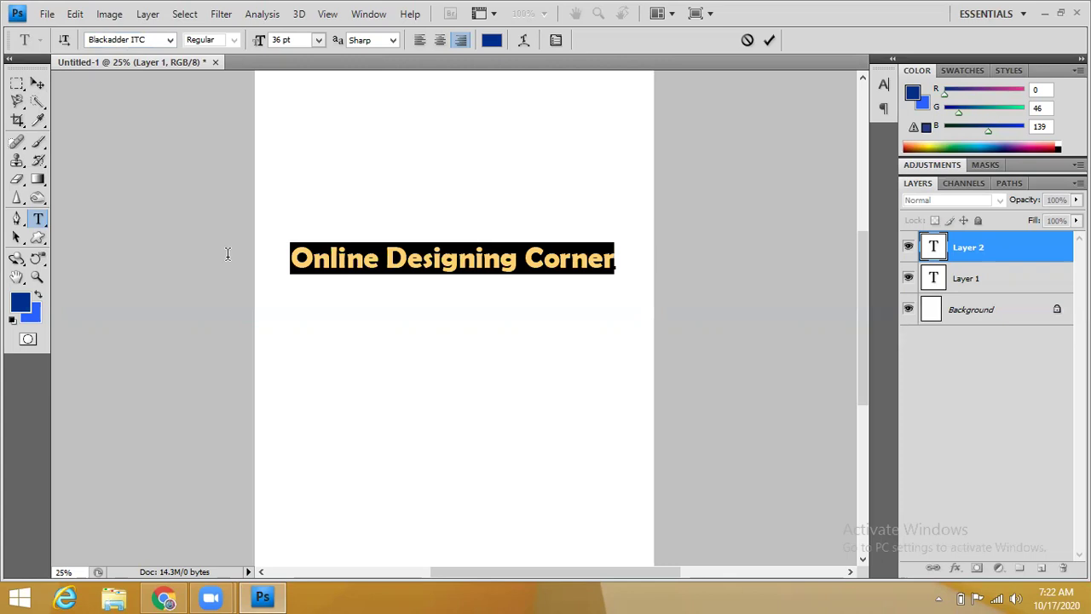
click(169, 40)
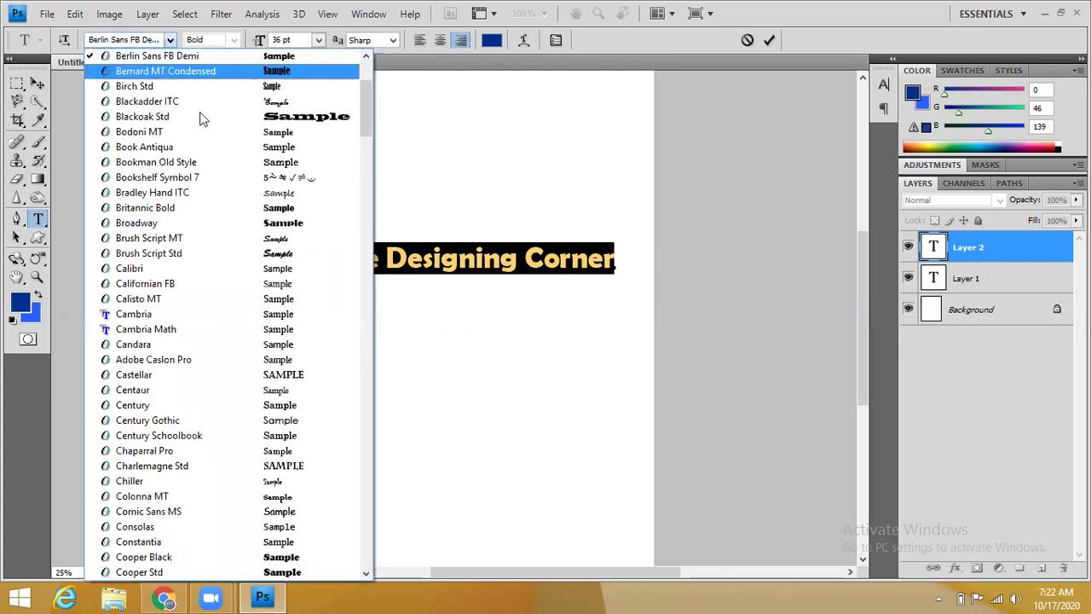
click(287, 103)
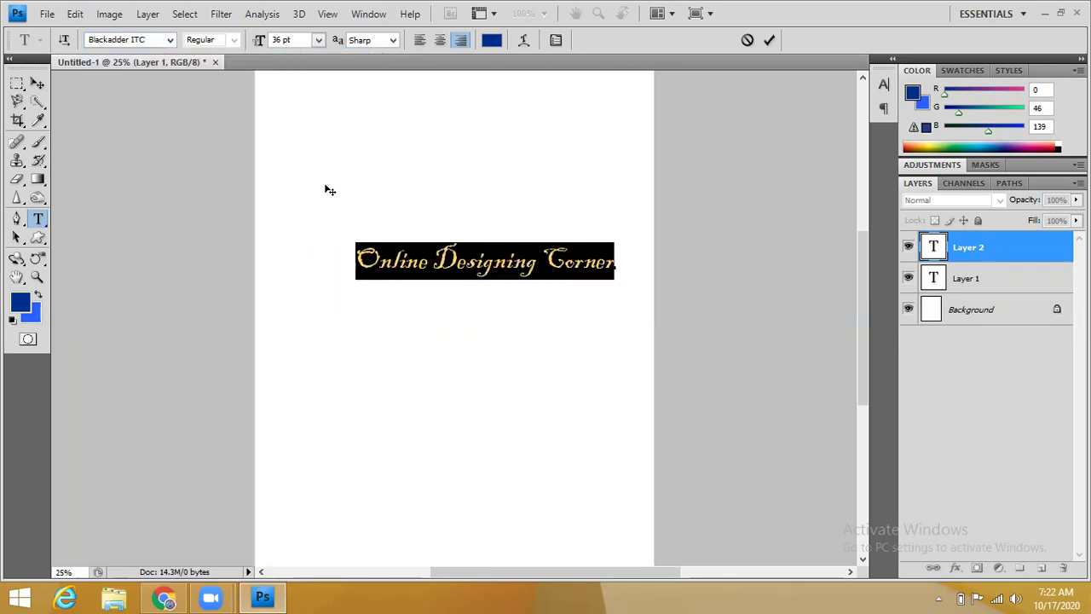
click(169, 40)
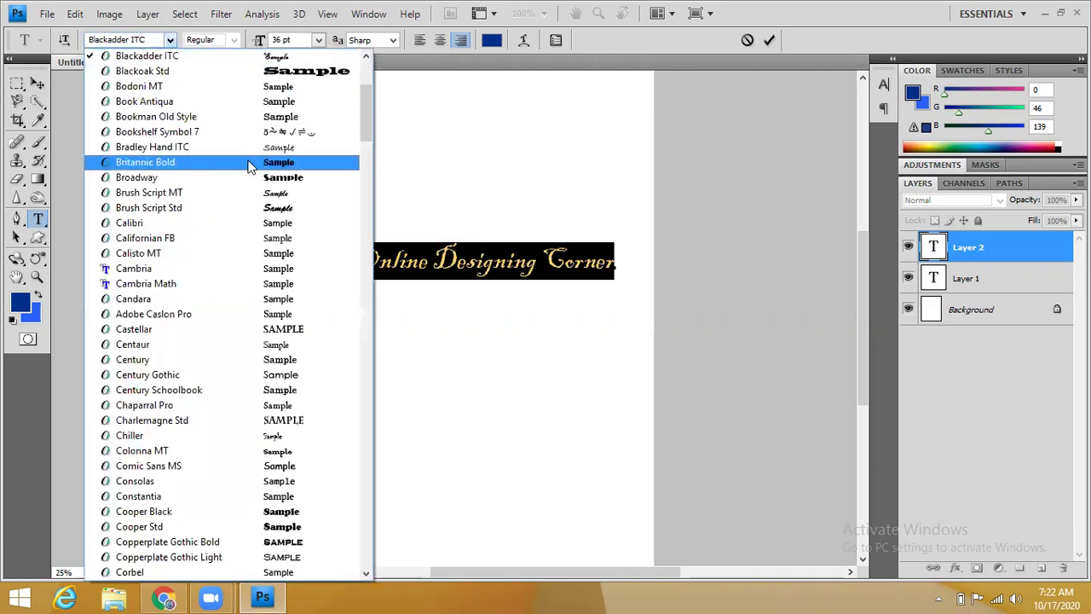
mouse_move(364, 117)
mouse_down()
mouse_move(361, 398)
mouse_move(328, 563)
mouse_move(324, 439)
mouse_move(398, 164)
mouse_move(398, 78)
mouse_up()
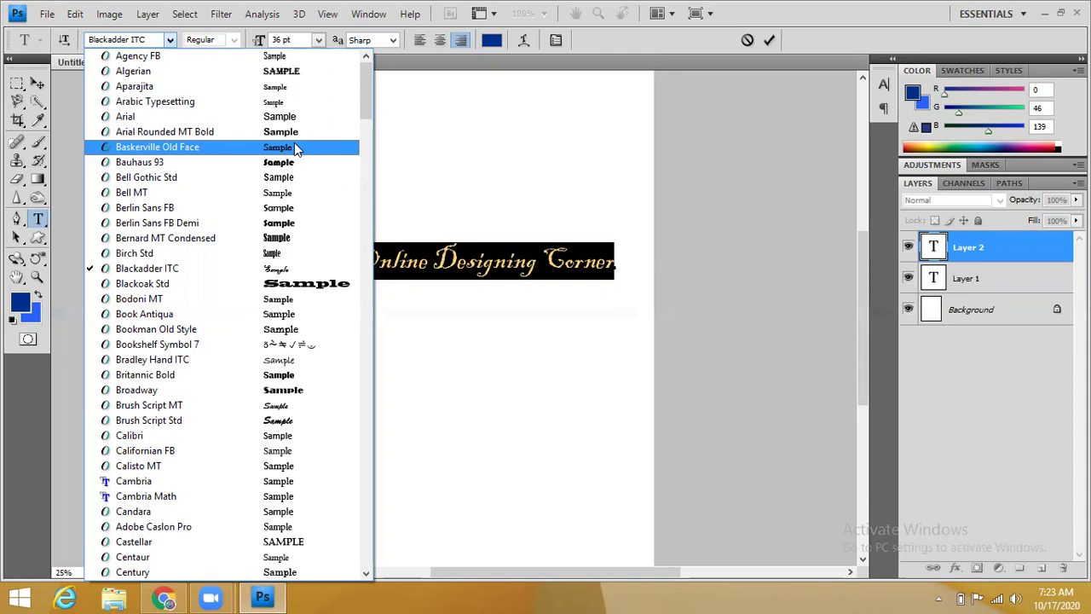
click(294, 147)
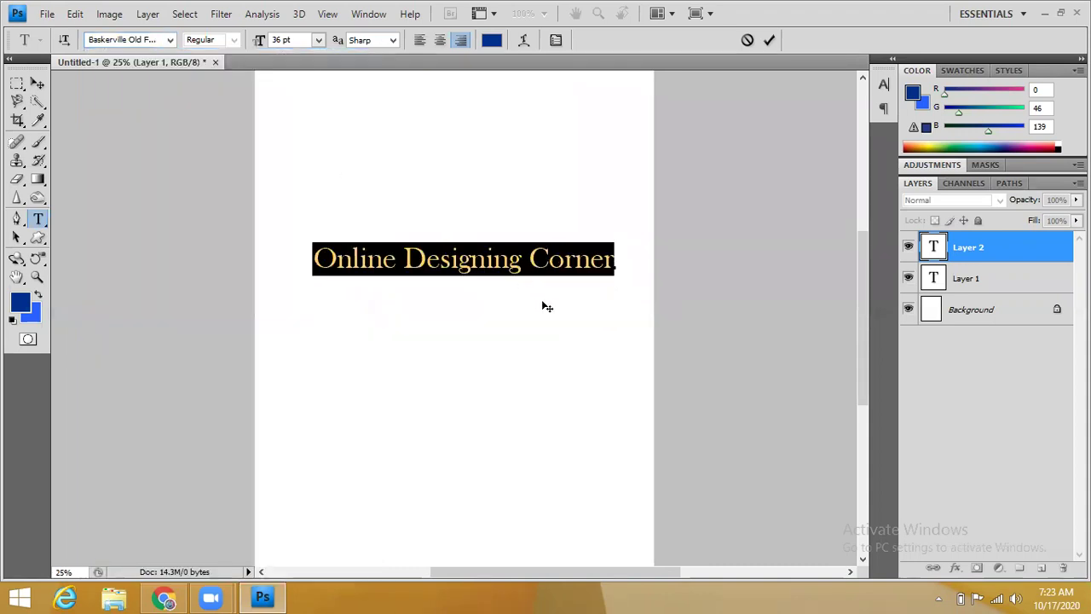
- Try Bauhaus 93, then settle on Bodoni MT and commit the headline
click(170, 40)
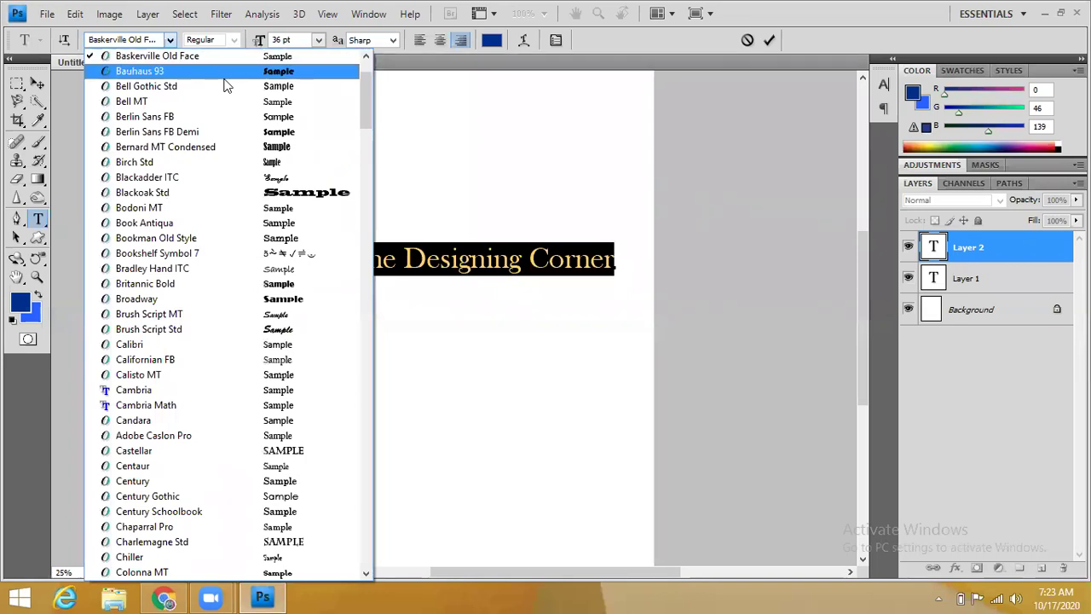
click(559, 96)
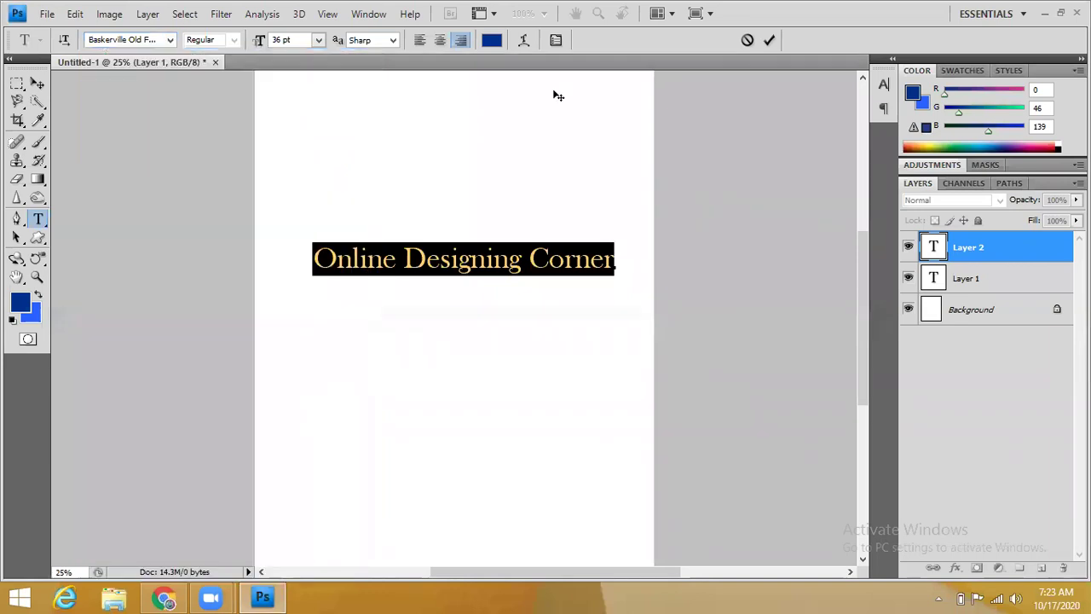
click(170, 40)
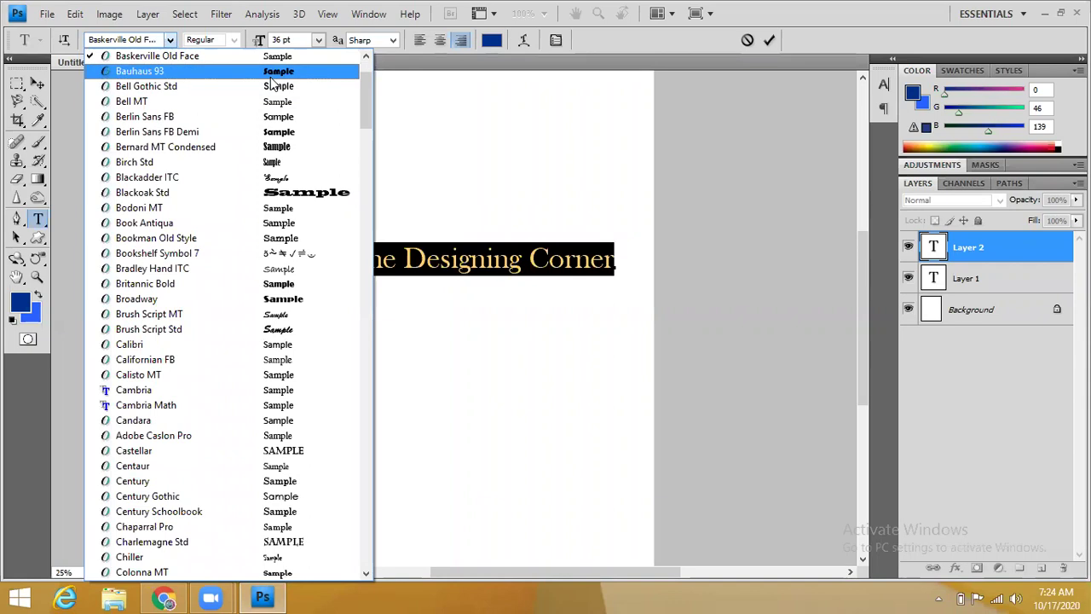
click(128, 66)
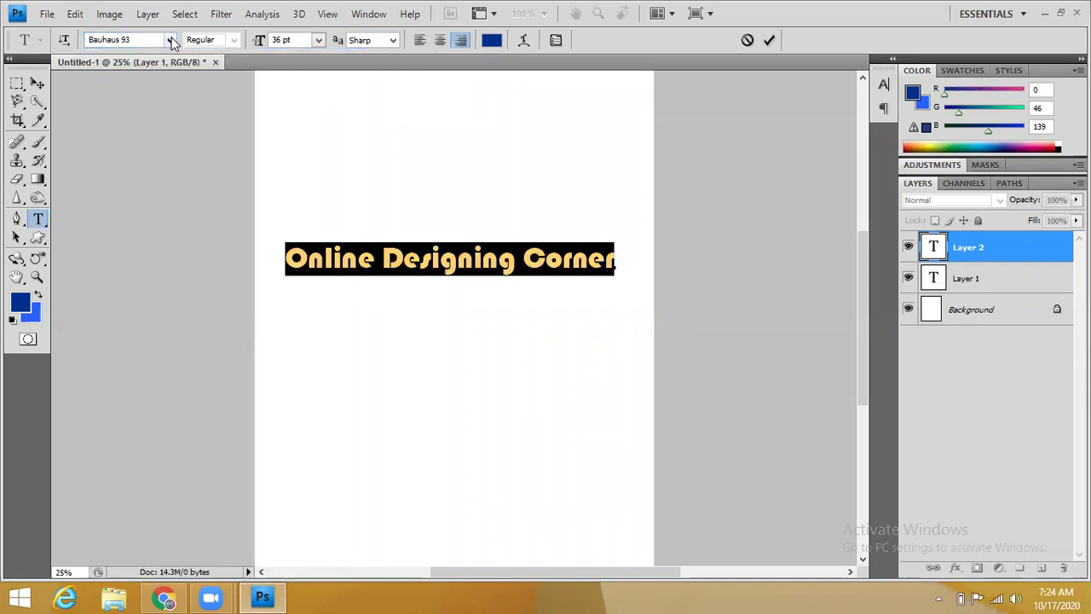
click(170, 40)
click(289, 195)
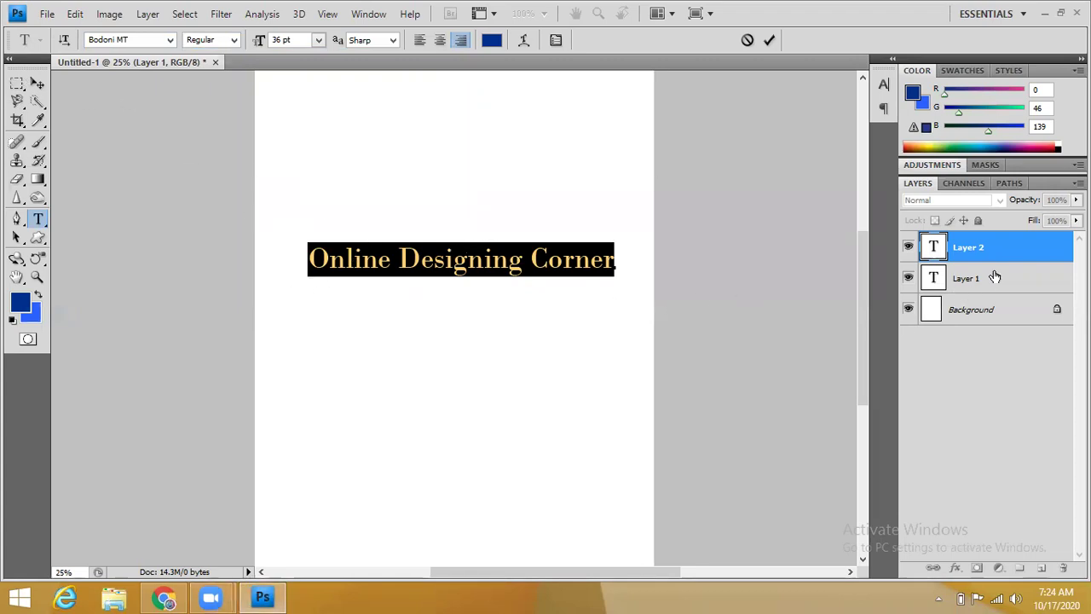
click(963, 284)
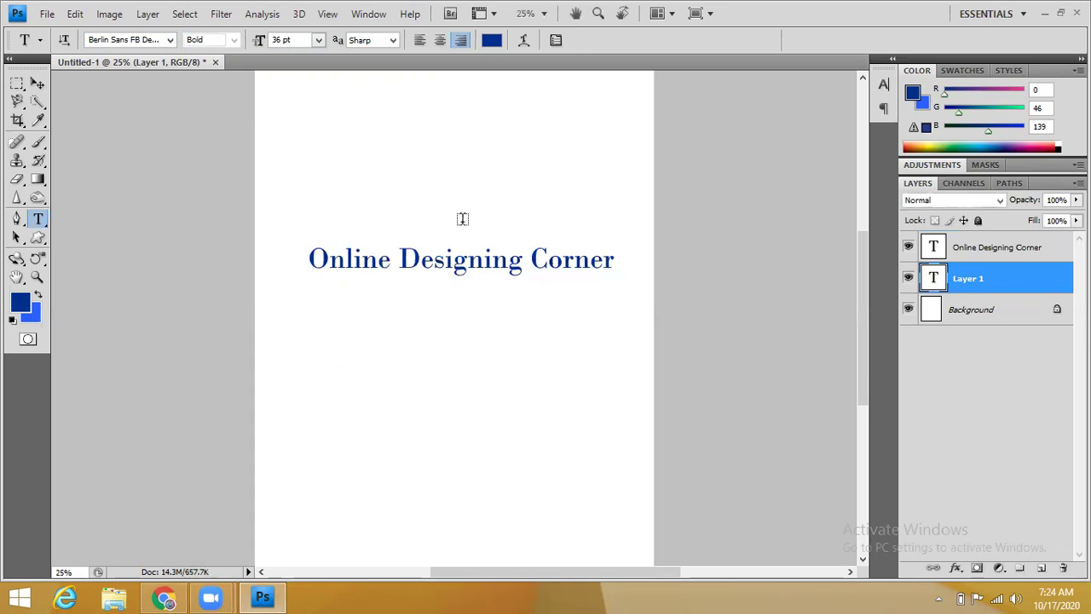
- Select all the headline text, change its font to Britannic Bold, and commit the edit
click(1006, 249)
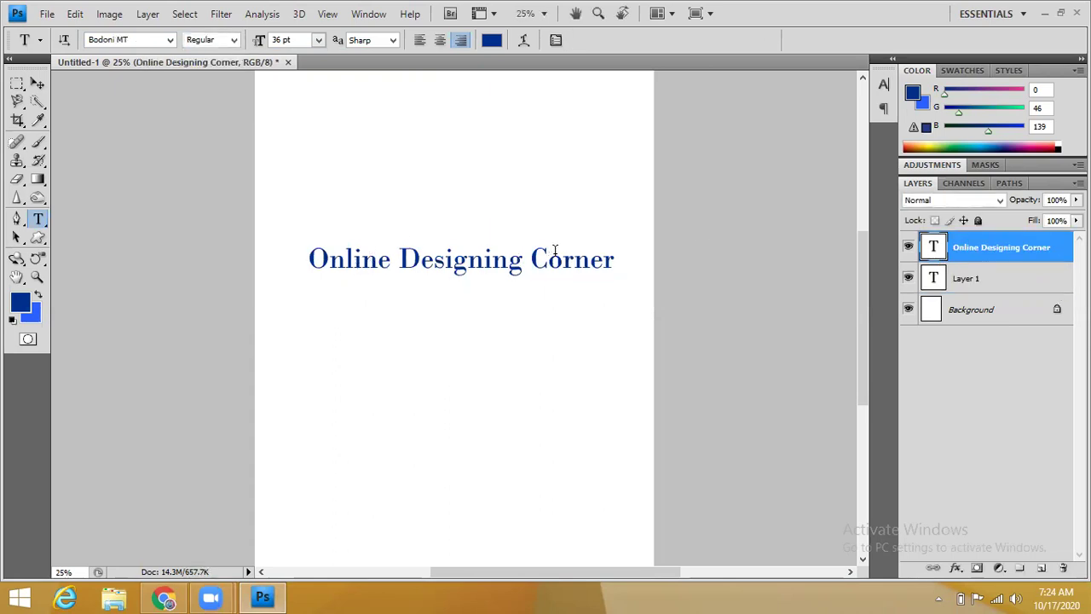
drag(612, 259, 298, 247)
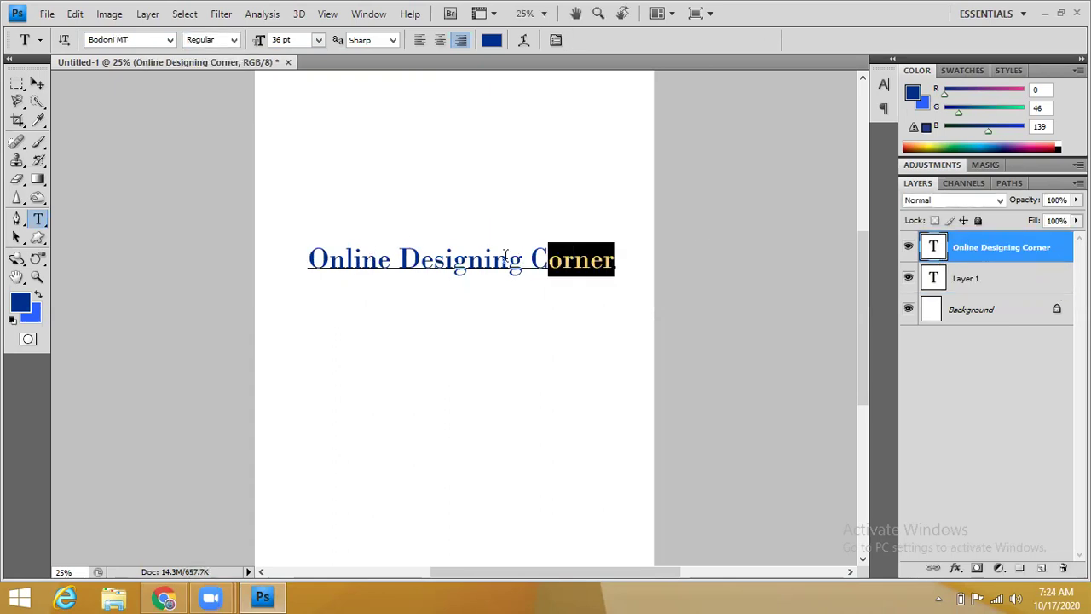
click(169, 40)
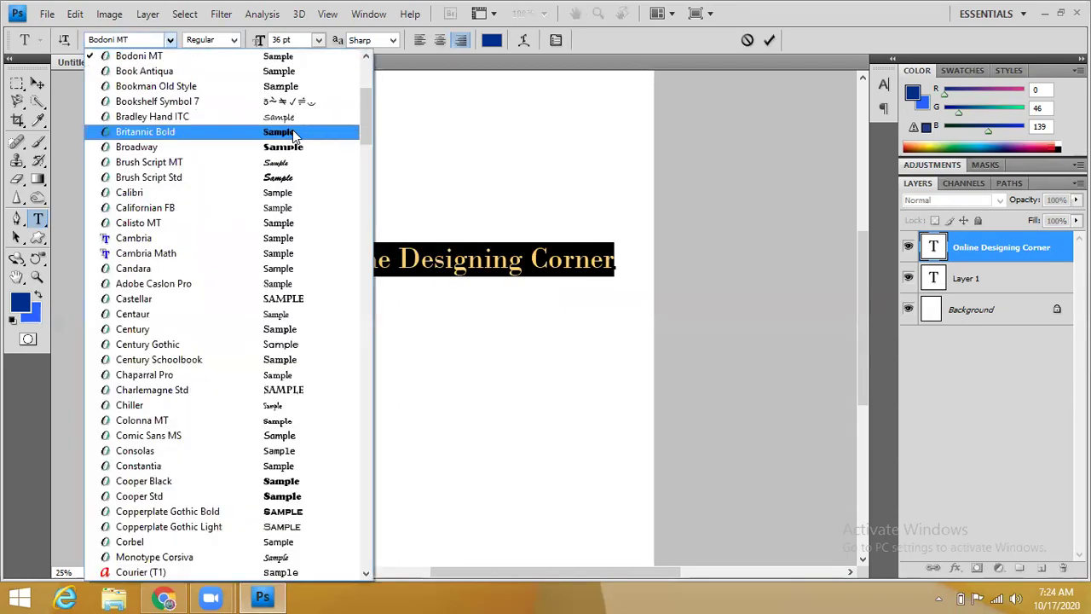
click(292, 132)
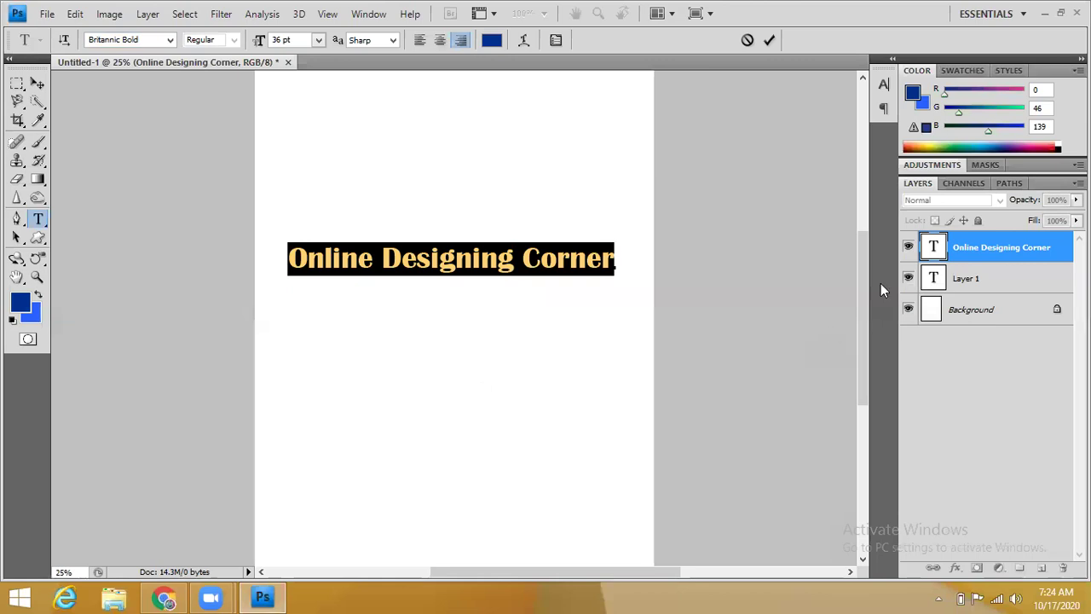
click(980, 288)
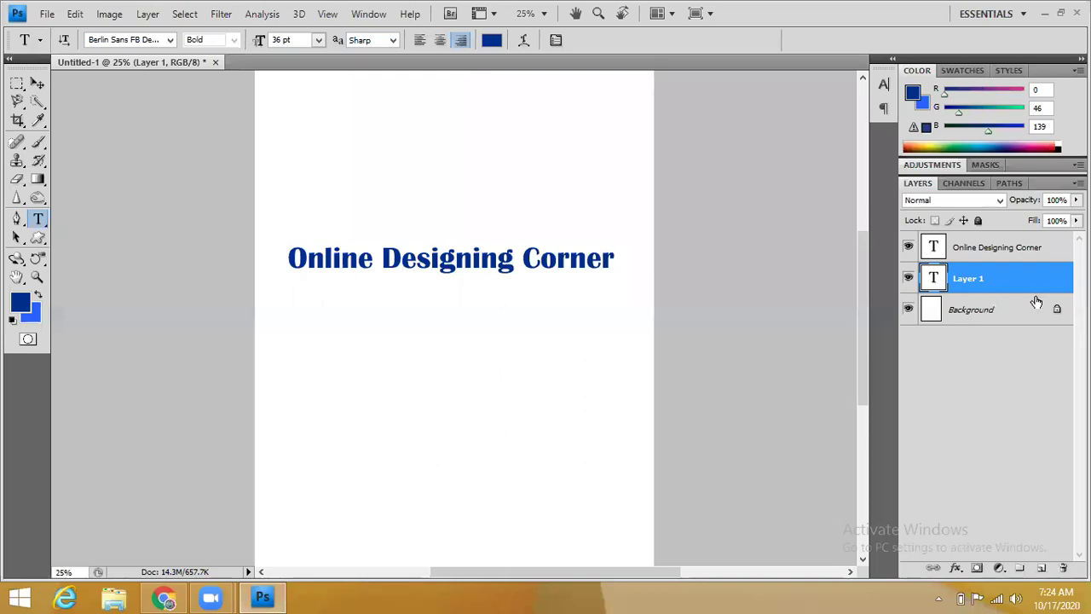
click(1032, 249)
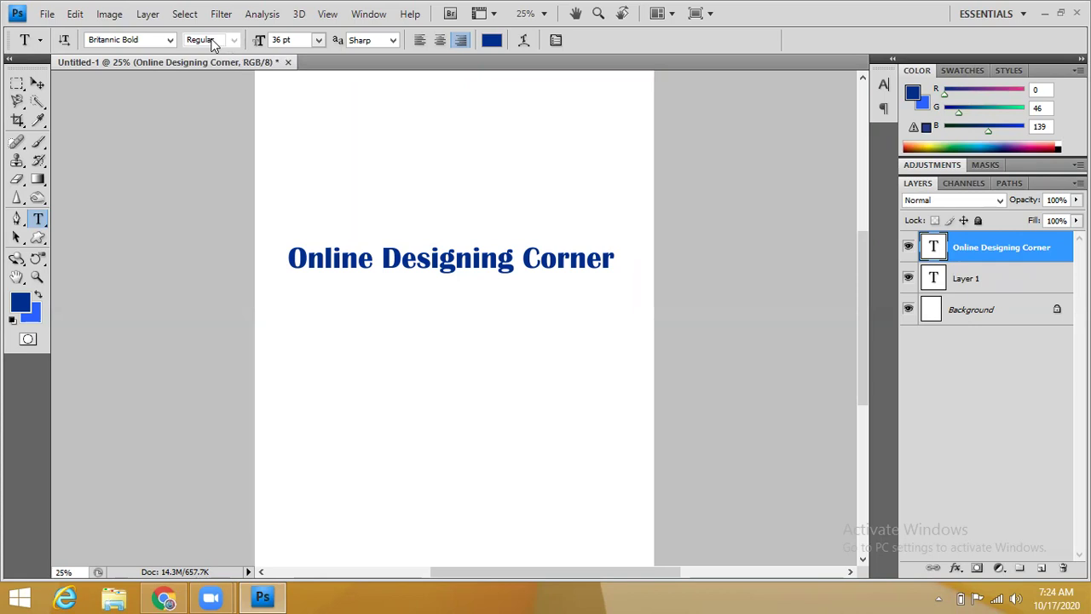
click(318, 45)
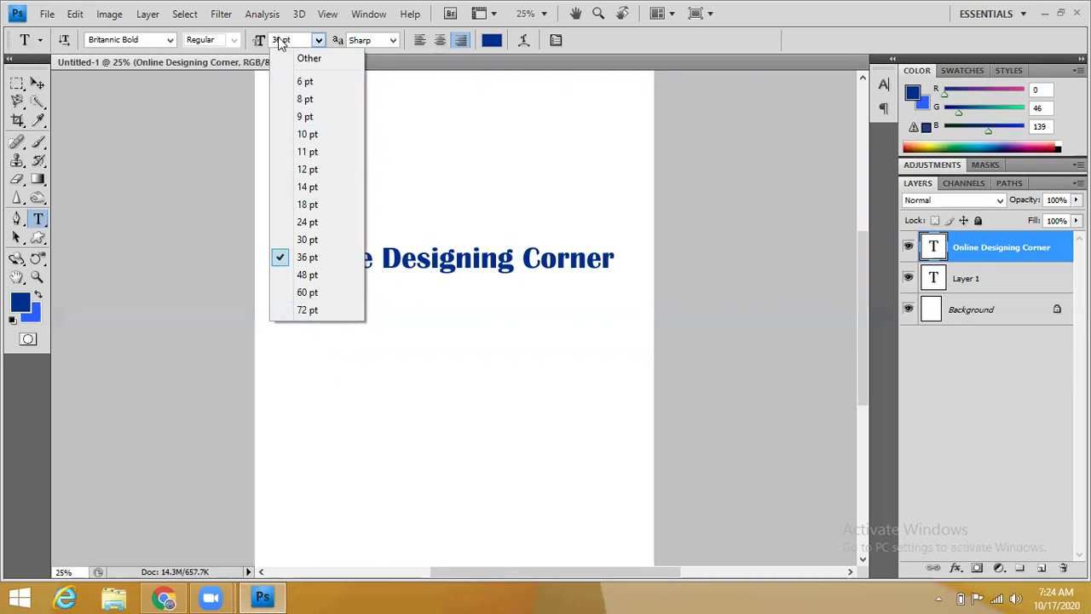
click(553, 110)
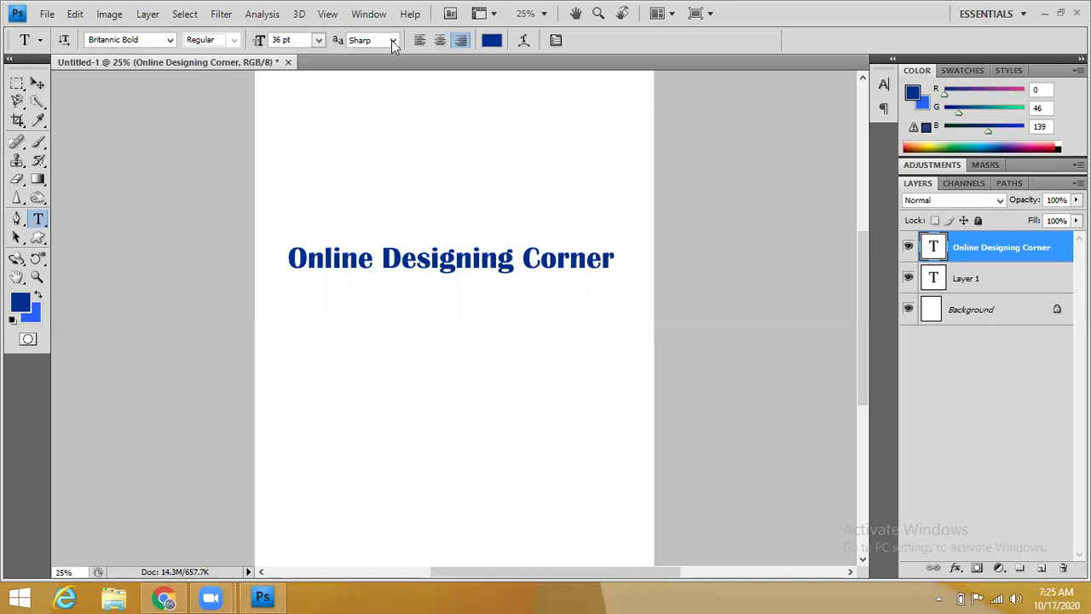
click(322, 43)
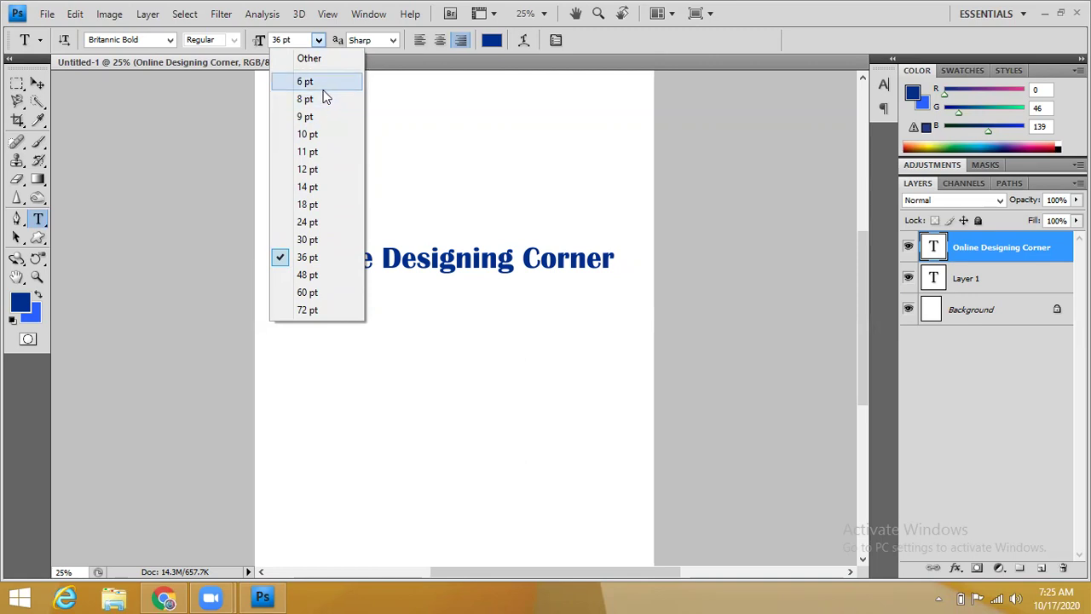
click(393, 43)
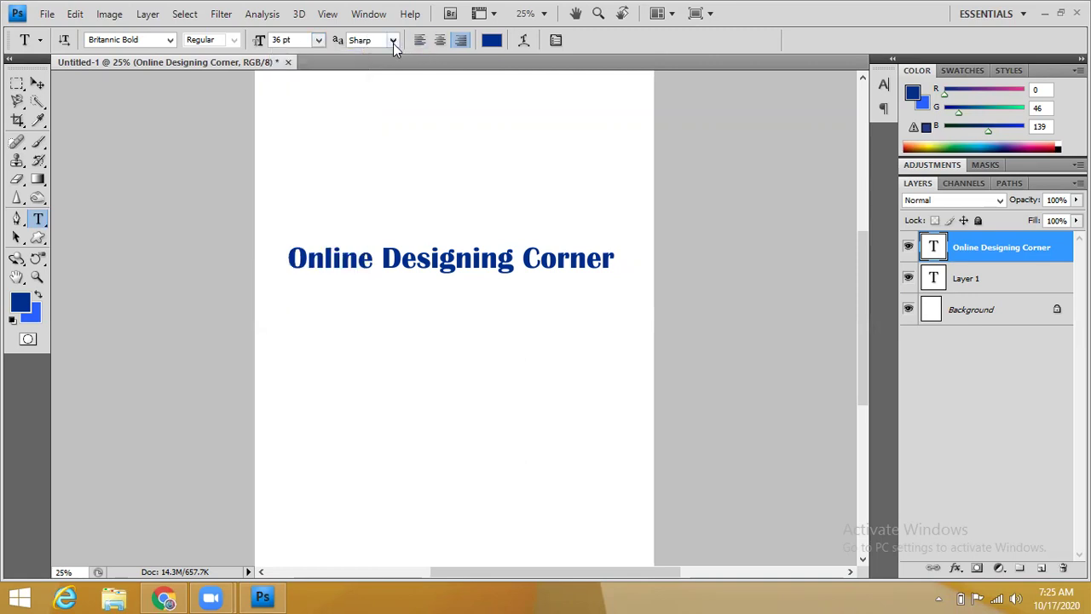
click(393, 43)
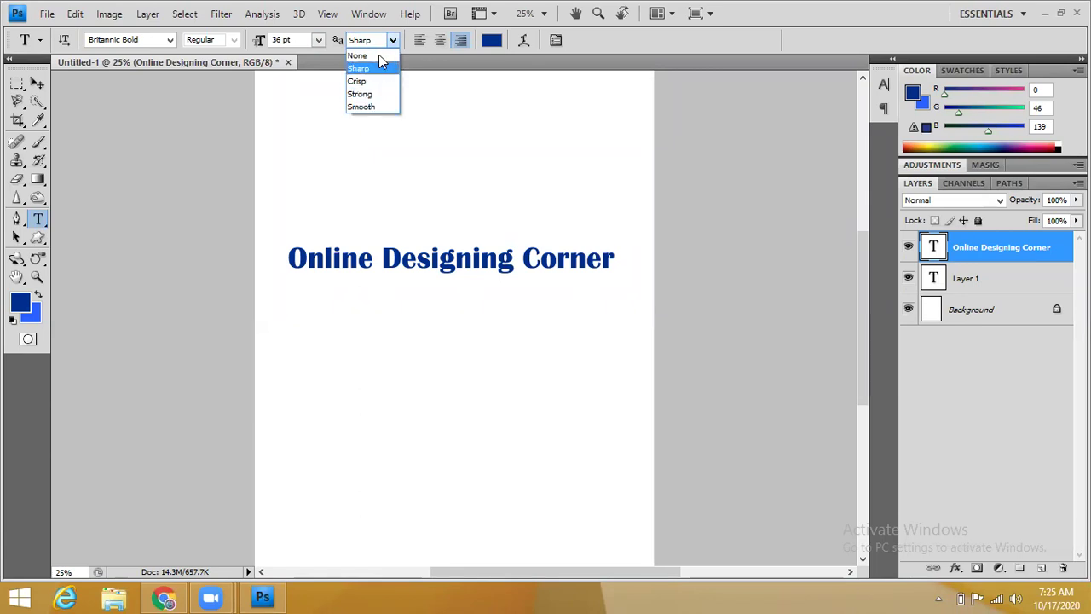
click(491, 40)
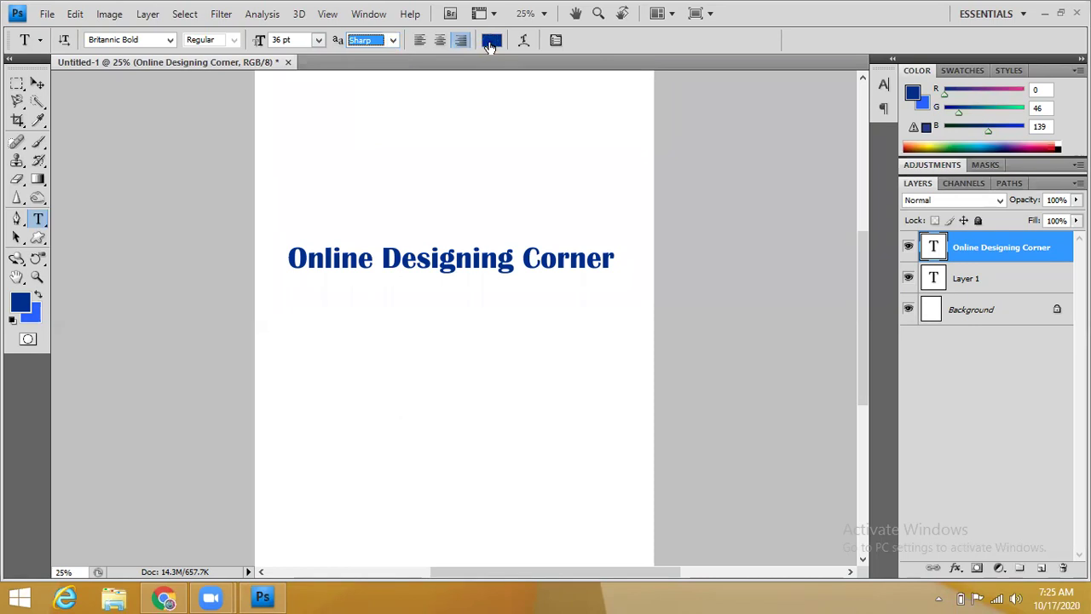
- In the headline's text colour picker, try magenta, orange and green hues
click(491, 43)
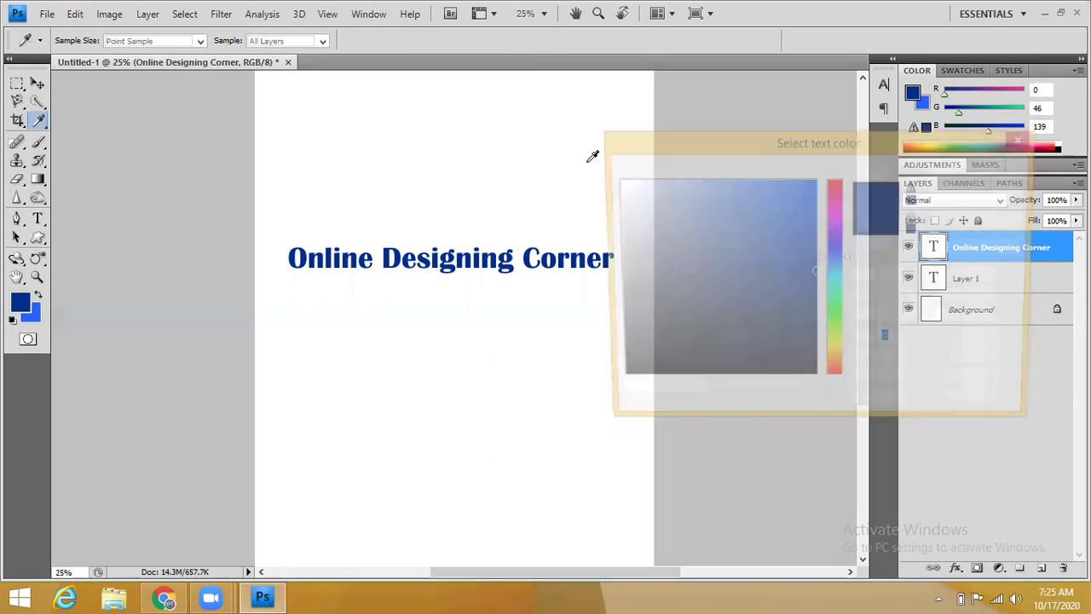
click(837, 210)
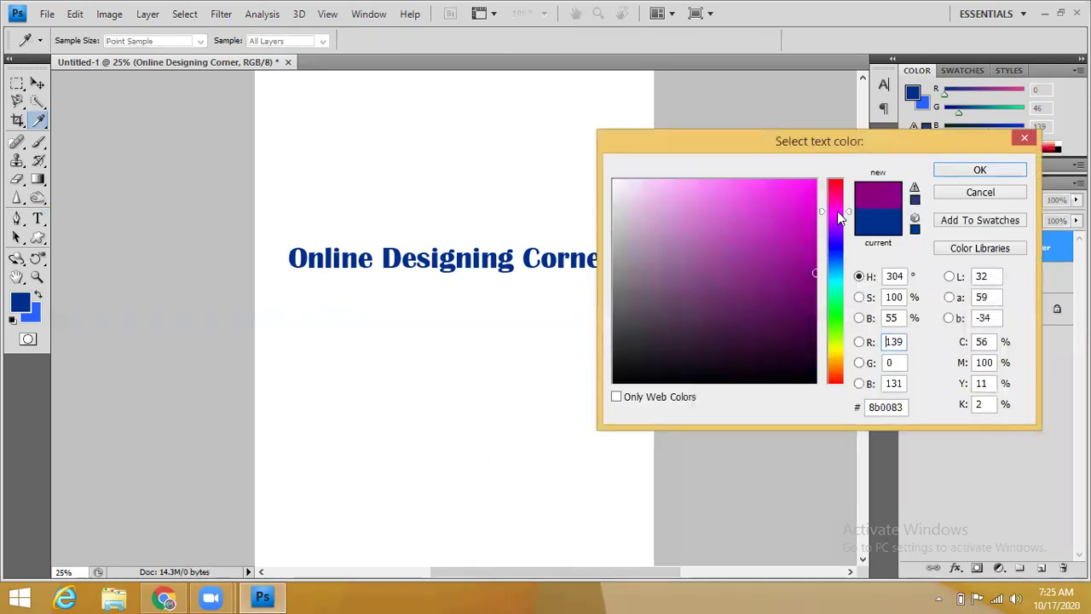
click(838, 323)
click(838, 362)
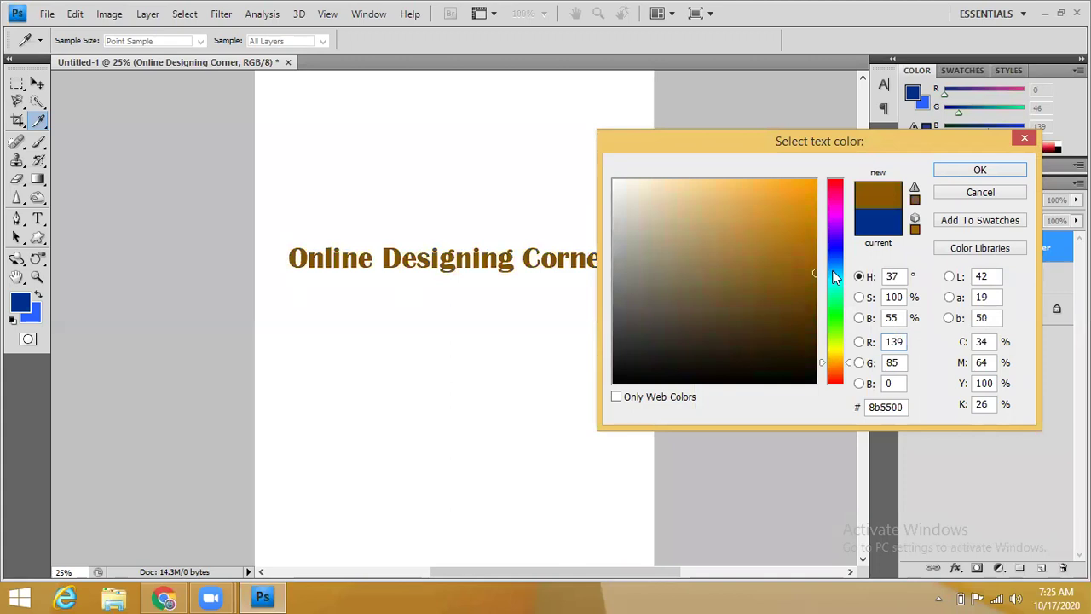
click(835, 196)
click(832, 249)
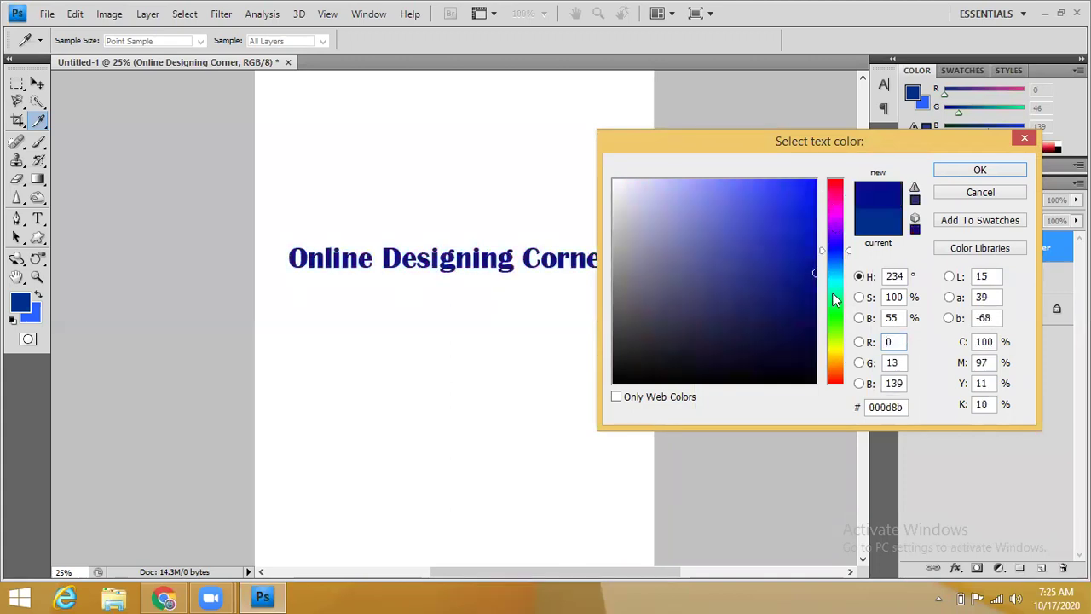
click(836, 292)
- Try red-brown and crimson, then confirm bright blue #0600ff as the headline colour
click(838, 341)
click(842, 378)
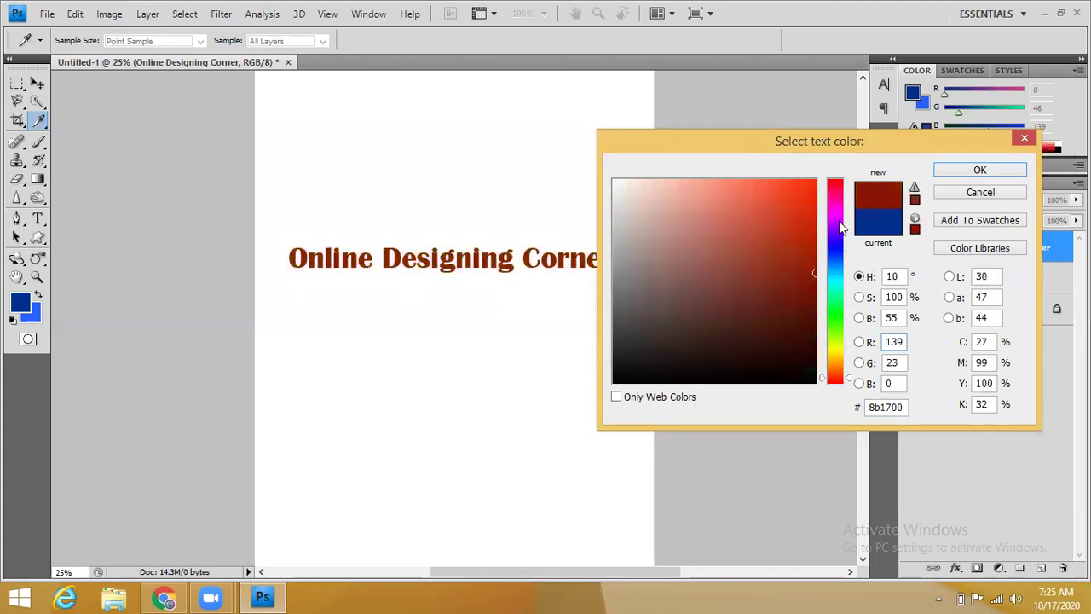
click(839, 188)
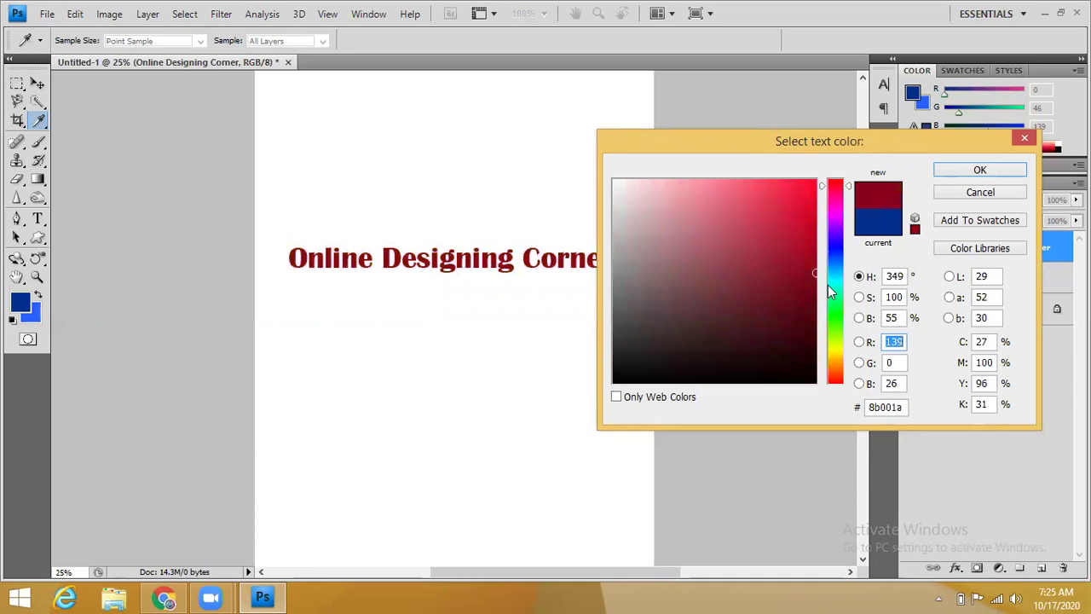
click(815, 182)
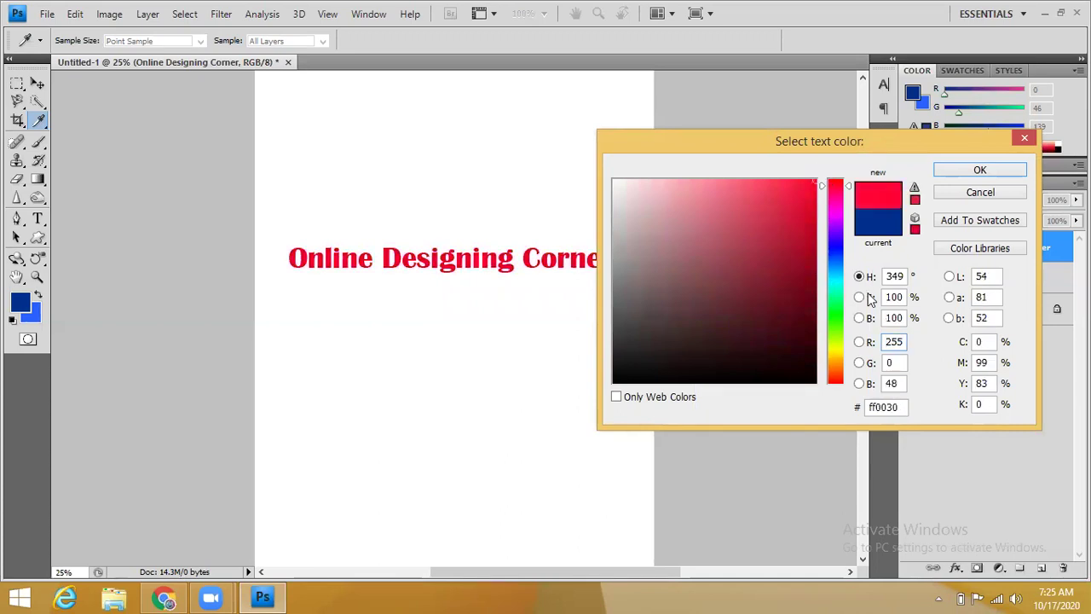
click(833, 250)
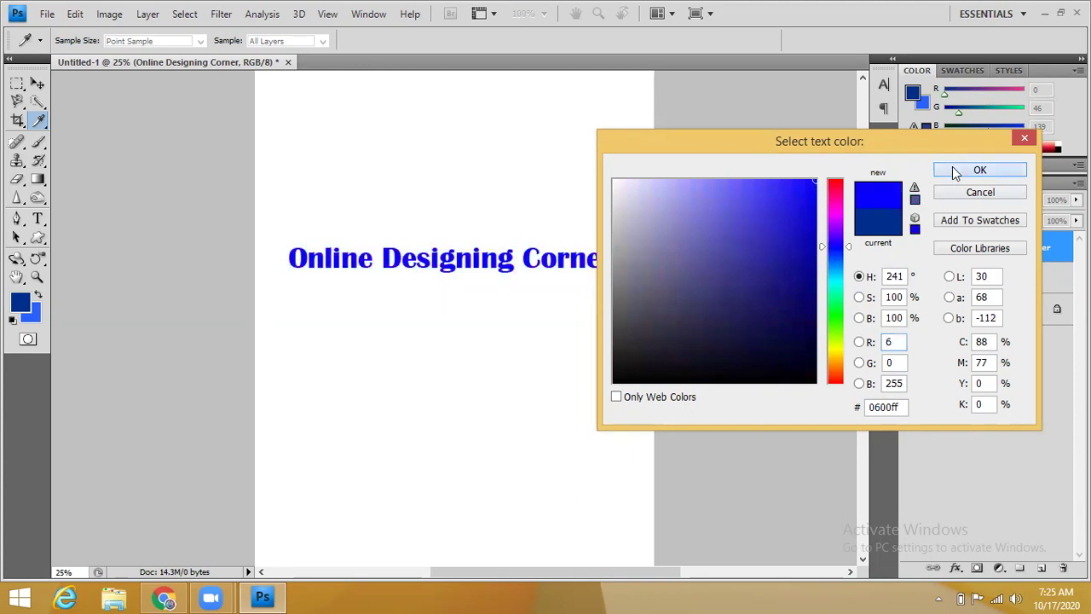
click(955, 172)
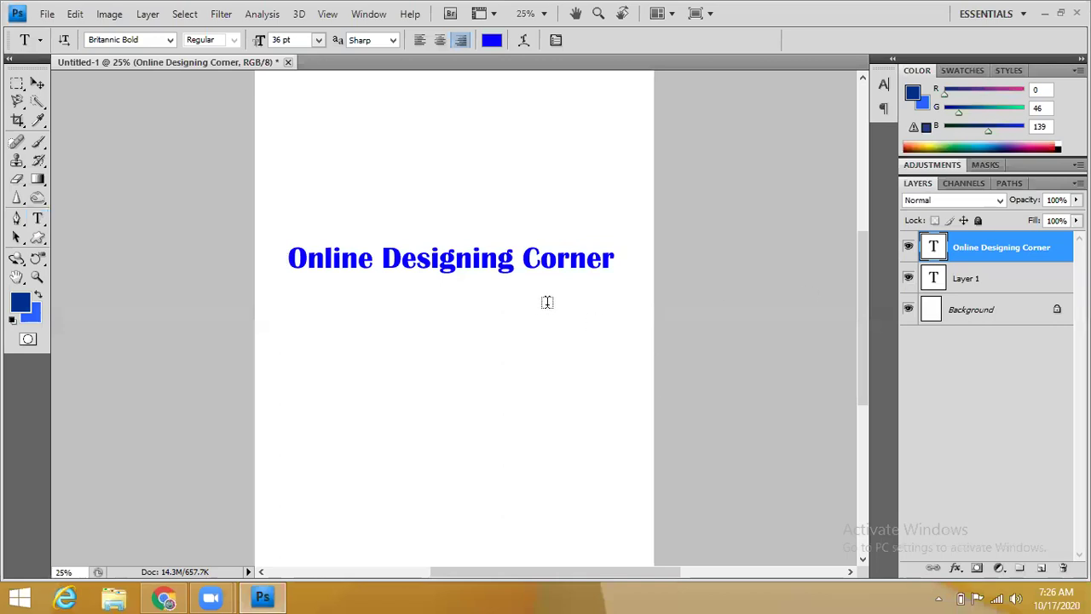
- Free-transform the headline to 104.4% width and 200.9% height and apply it
key(ctrl+t)
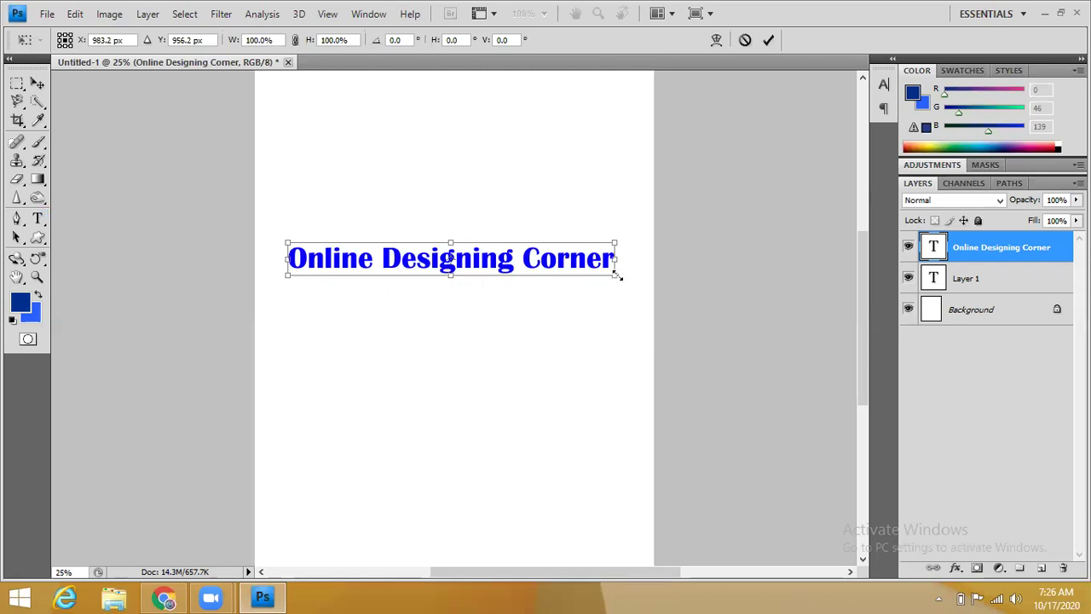
mouse_move(615, 274)
mouse_down()
mouse_move(645, 292)
mouse_move(607, 388)
mouse_up()
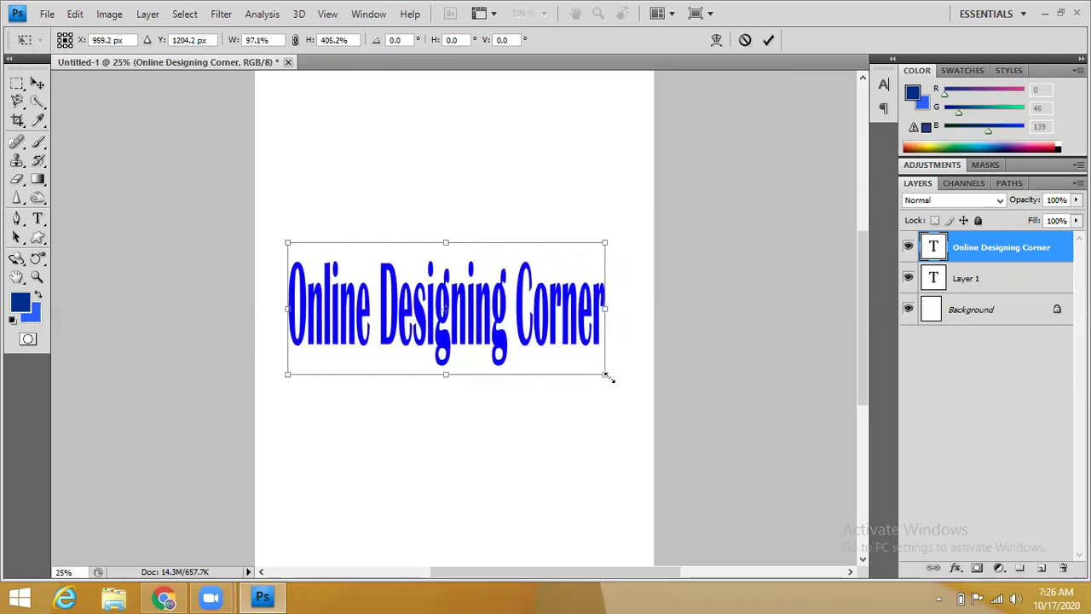
mouse_move(607, 388)
mouse_down()
mouse_move(653, 312)
mouse_move(613, 310)
mouse_move(631, 309)
mouse_up()
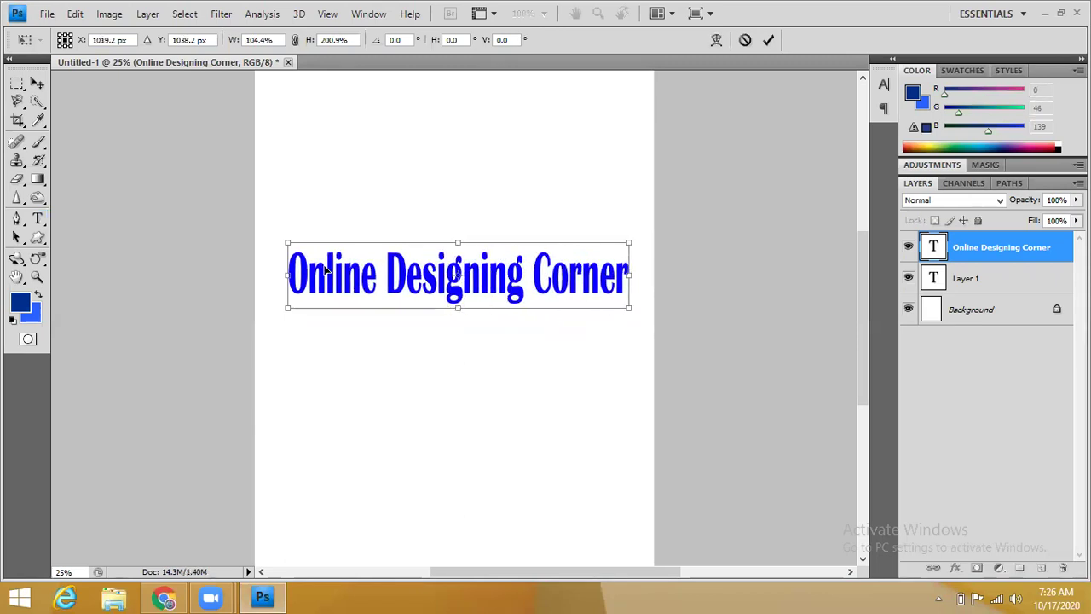
click(37, 83)
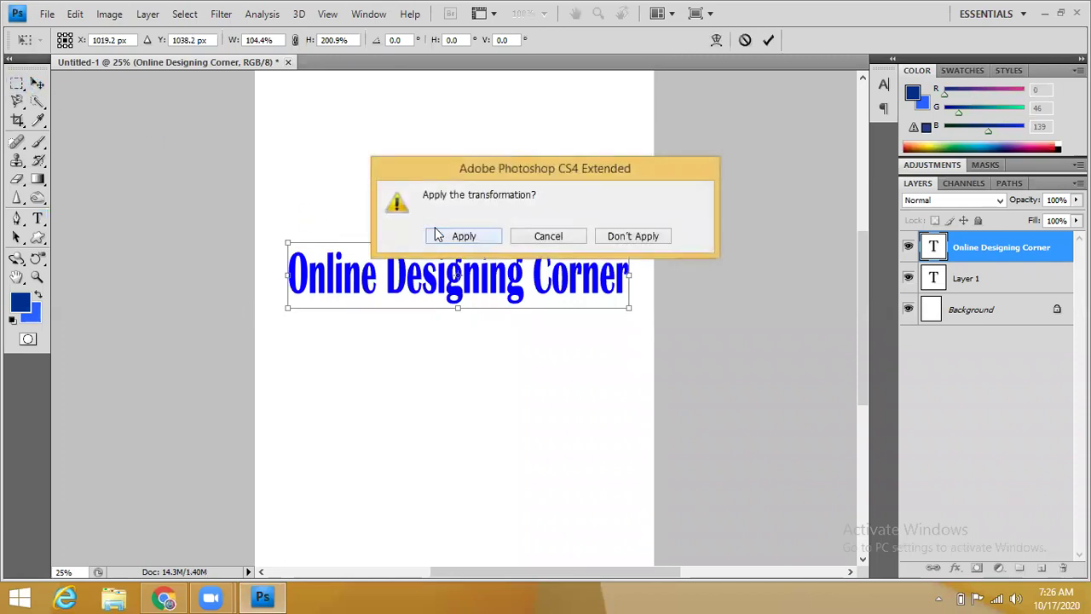
click(443, 236)
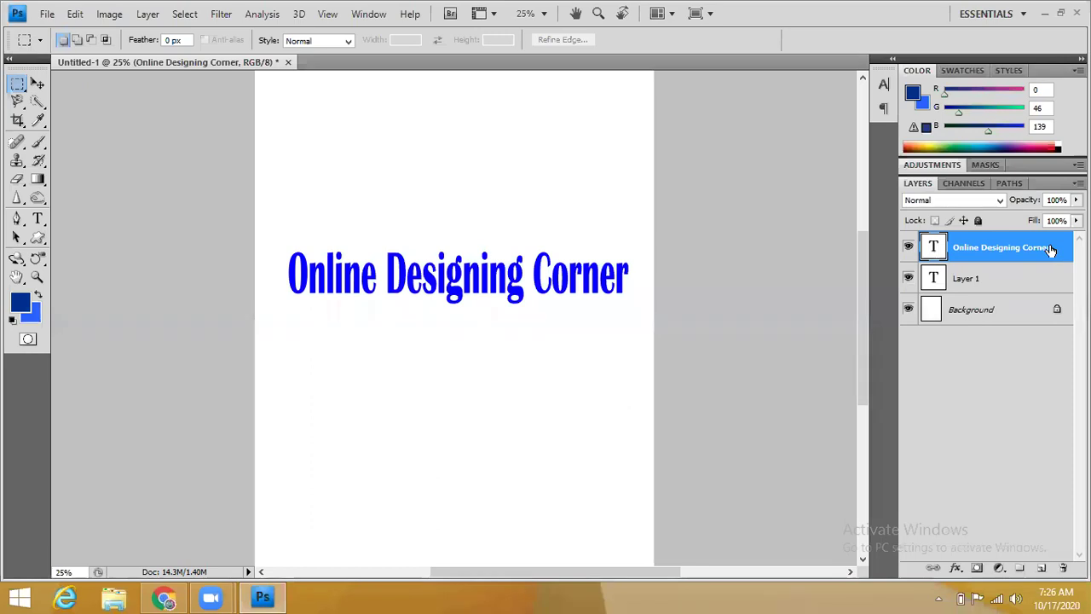
- In Layer Style, adjust the drop shadow's size and distance, then enable Inner Shadow and Outer Glow
double_click(1051, 248)
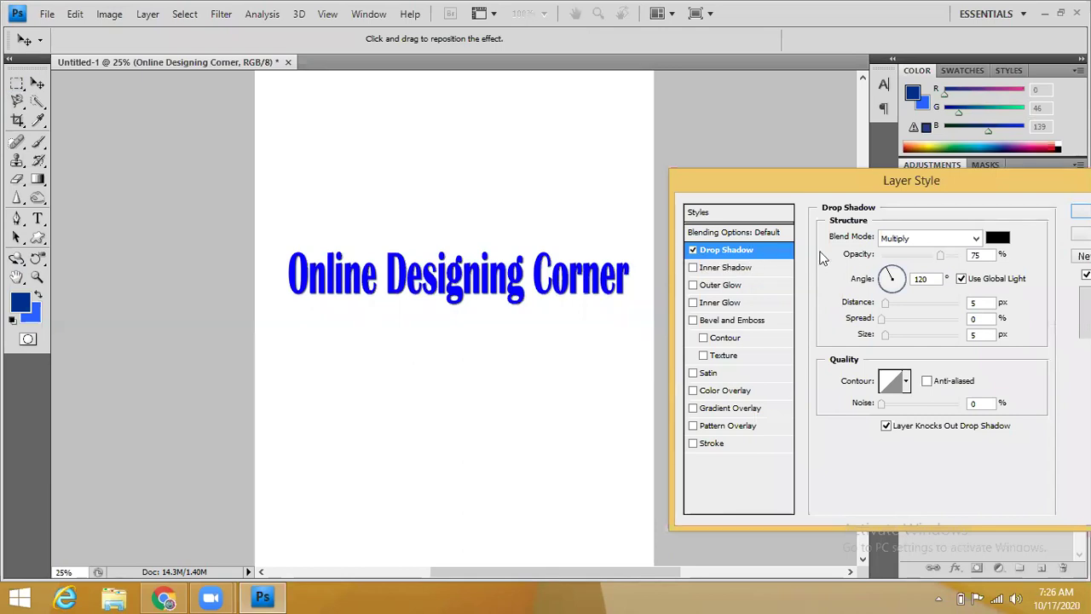
drag(888, 336, 935, 334)
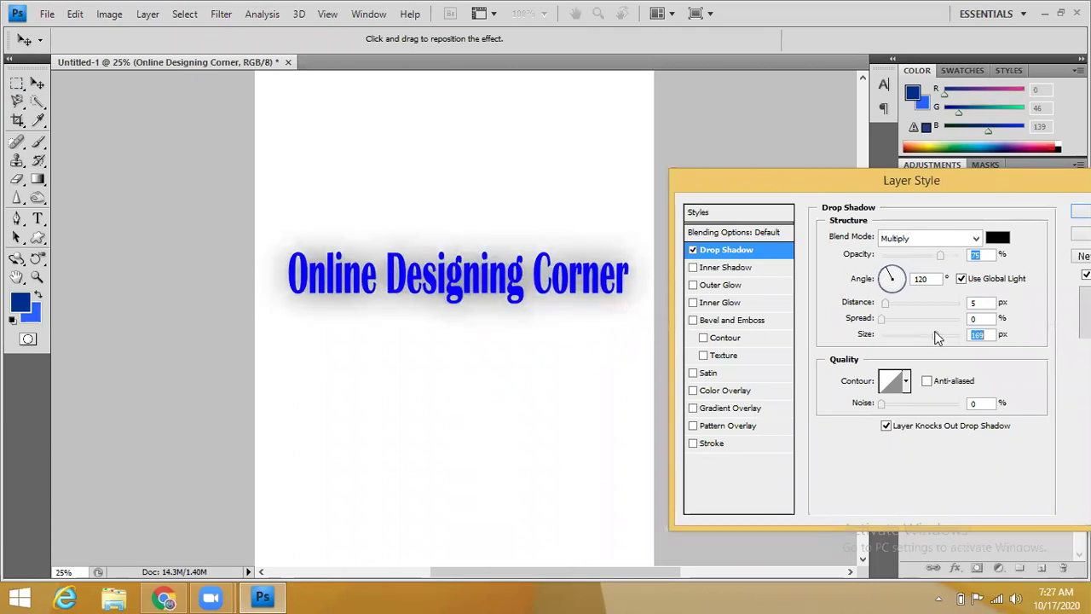
mouse_move(942, 336)
mouse_down()
mouse_move(893, 339)
mouse_move(904, 316)
mouse_move(863, 334)
mouse_up()
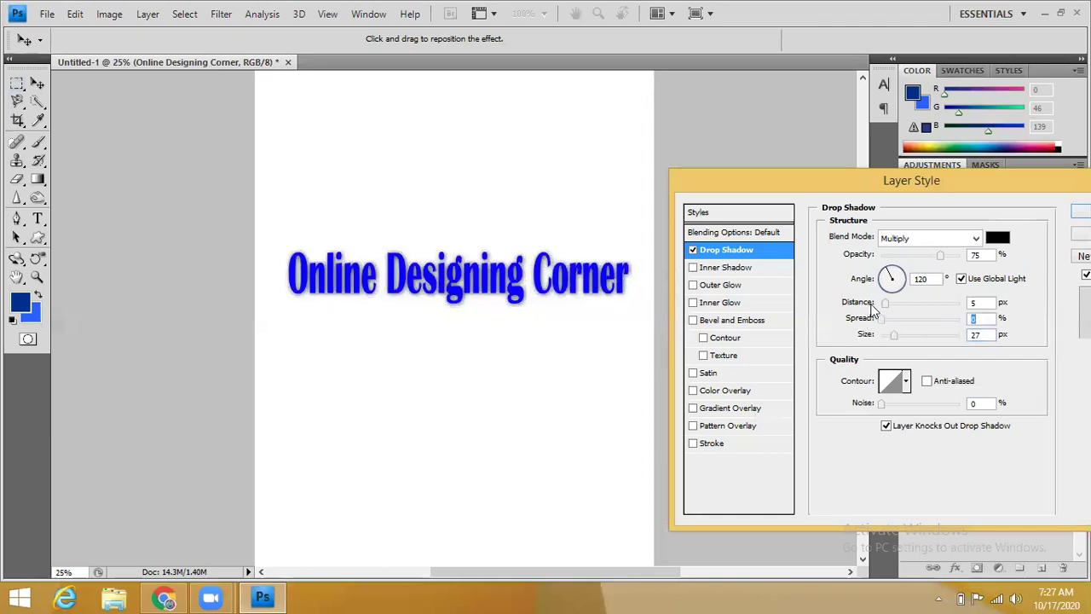
mouse_move(886, 304)
mouse_down()
mouse_move(952, 305)
mouse_move(880, 317)
mouse_up()
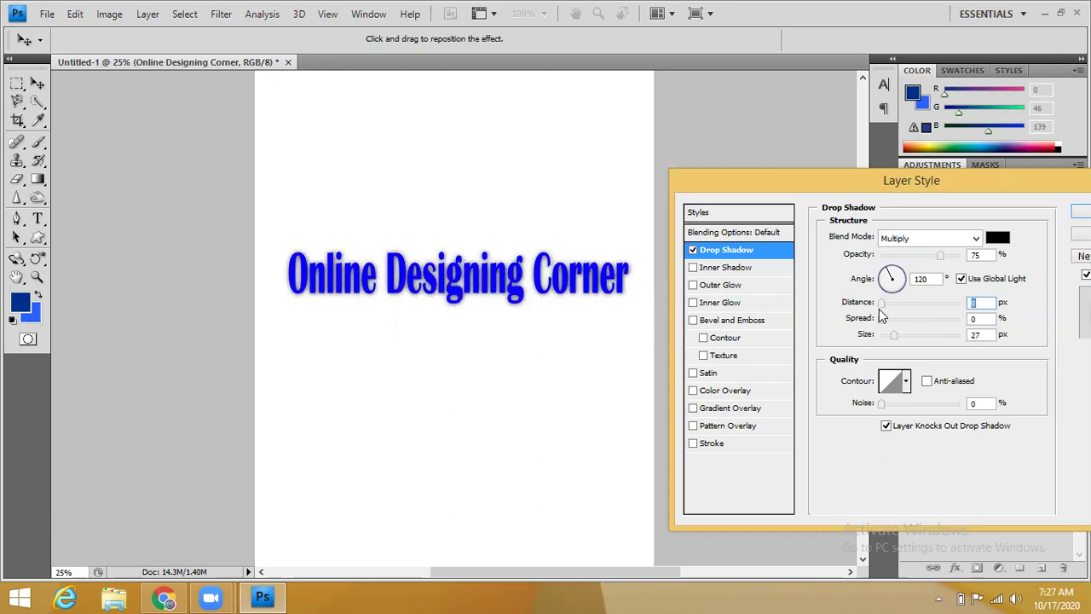
click(692, 267)
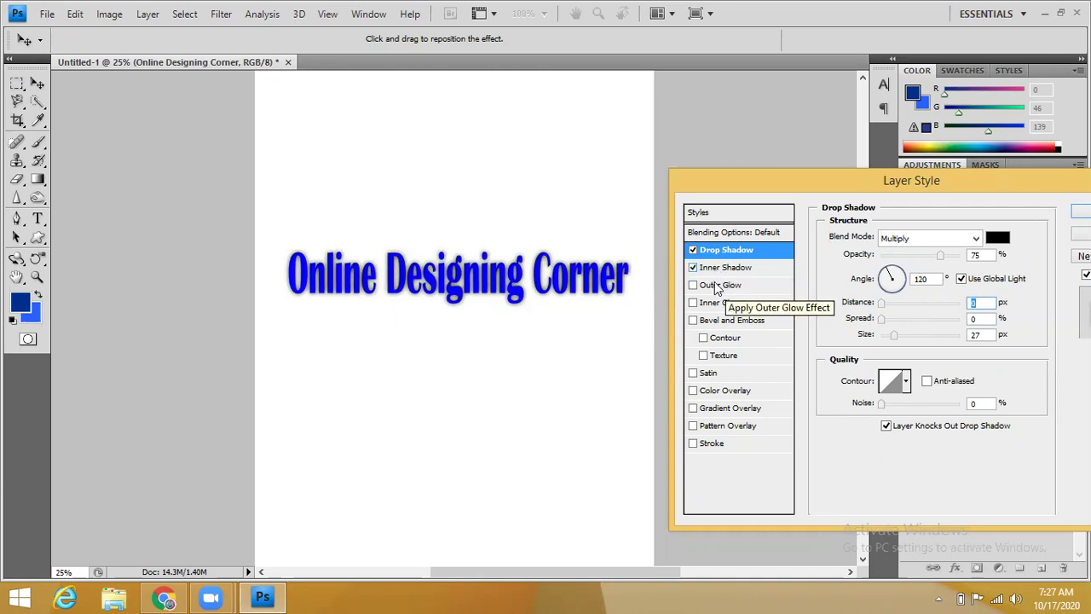
click(716, 286)
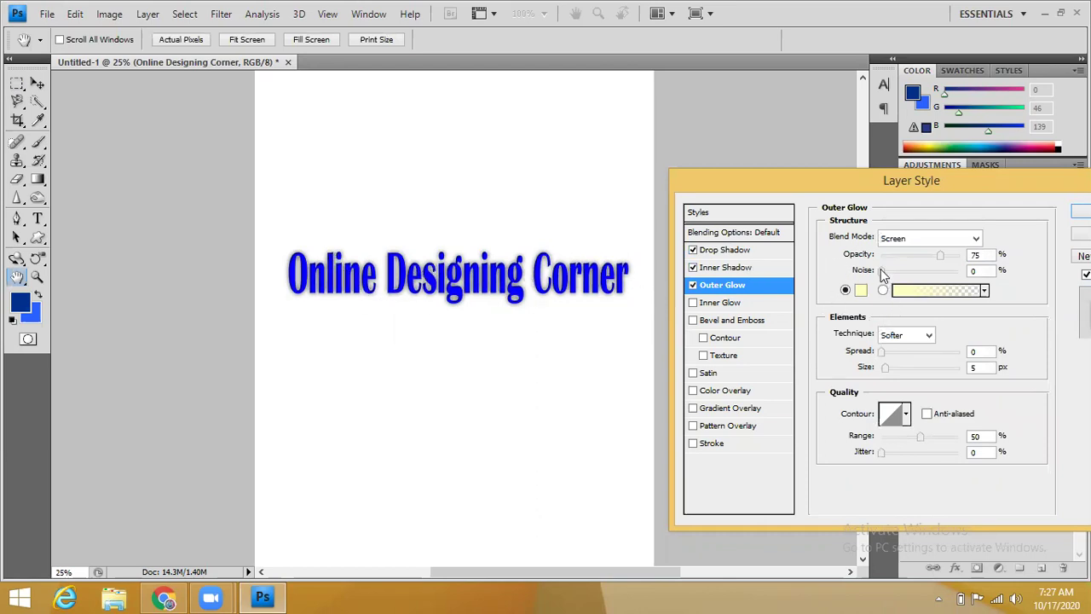
- Widen the outer glow to about 45 px and add an Inner Glow
drag(885, 367, 906, 367)
click(693, 303)
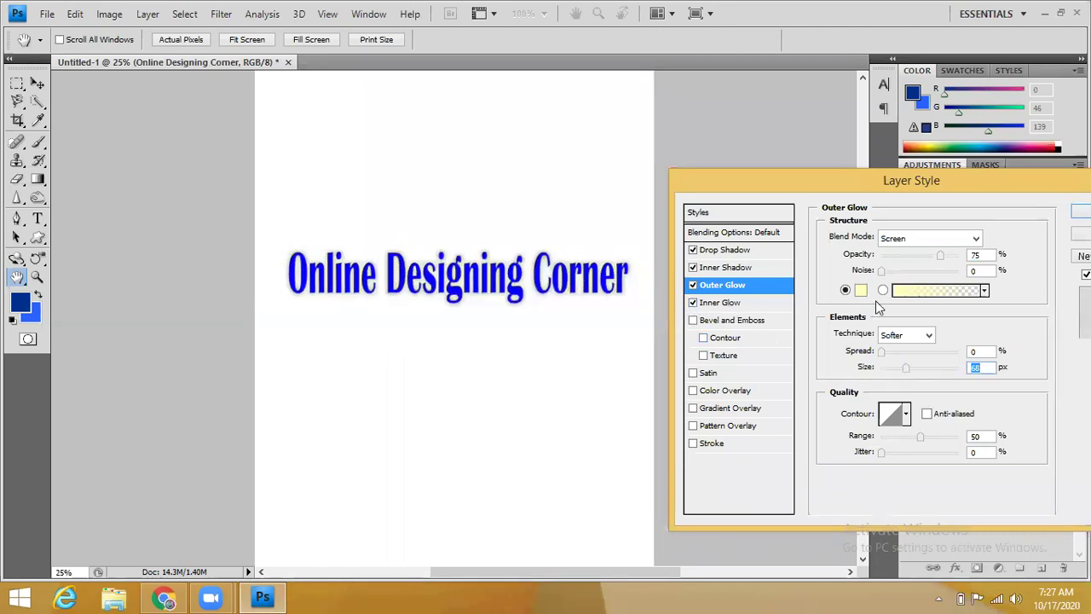
mouse_move(916, 372)
mouse_down()
mouse_move(952, 372)
mouse_move(914, 369)
mouse_up()
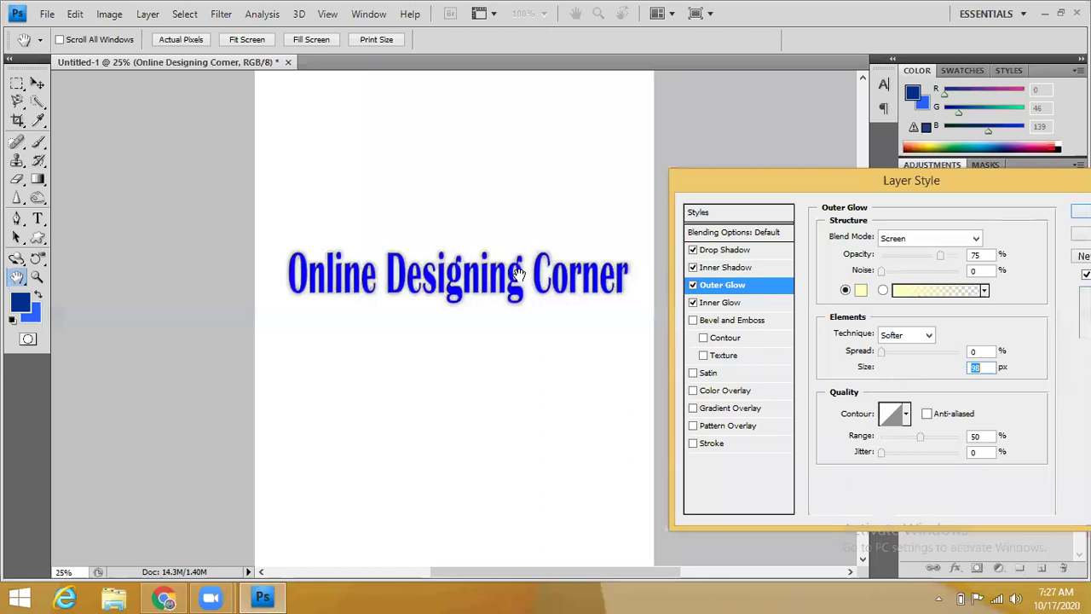
- Add Bevel and Emboss with Contour and Texture left off, plus a Satin effect
click(694, 320)
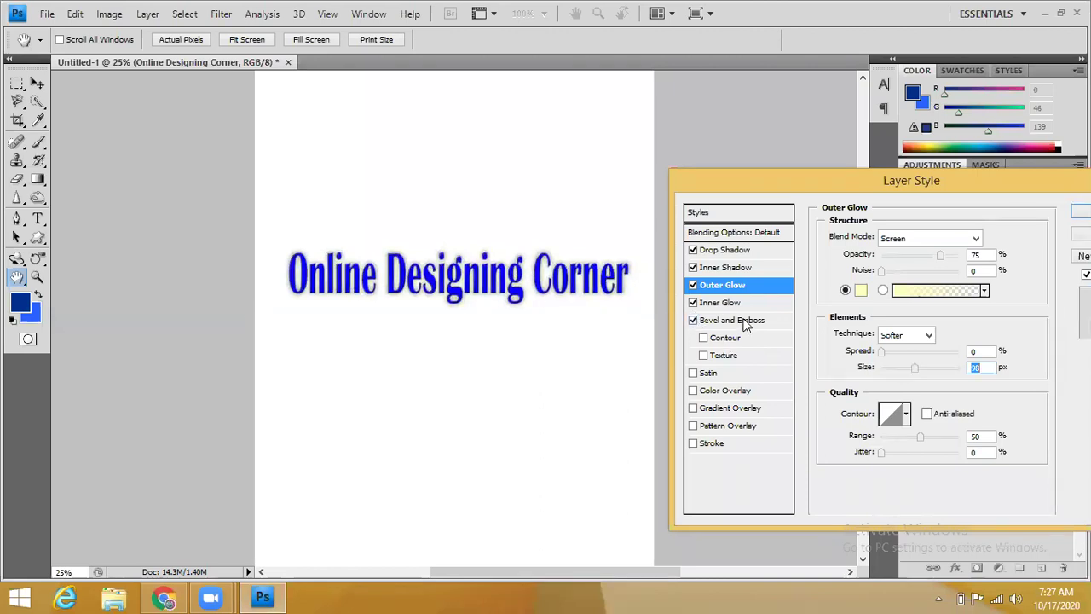
click(738, 322)
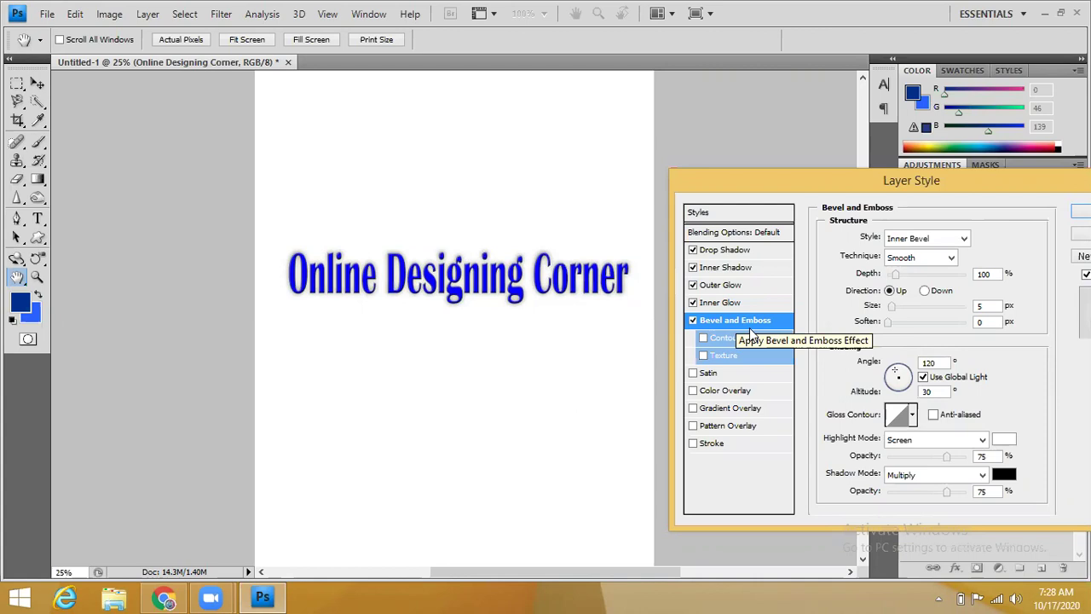
click(703, 338)
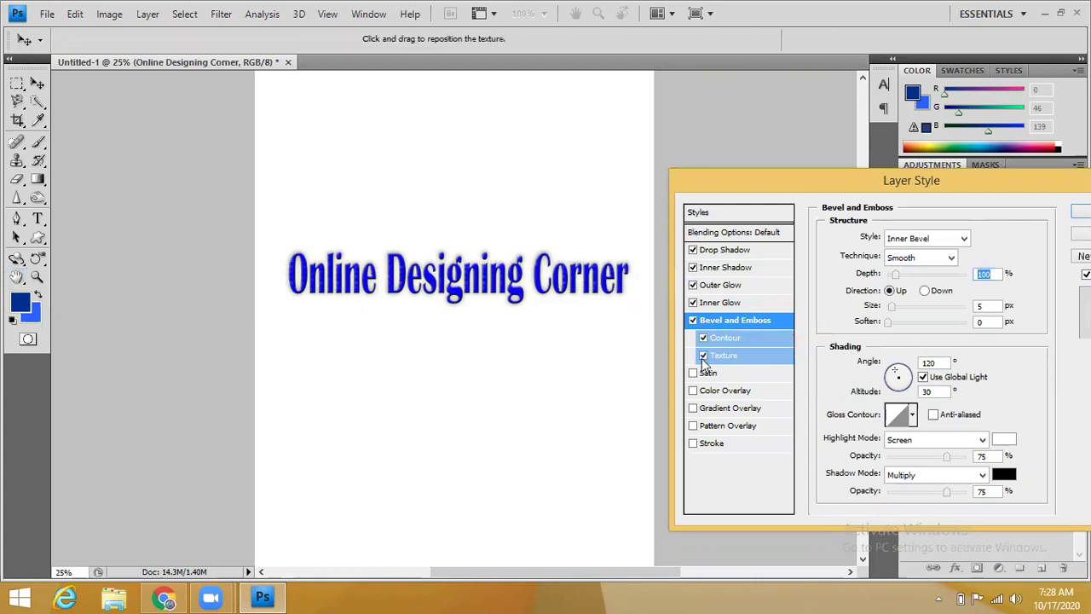
click(702, 355)
click(702, 338)
click(710, 376)
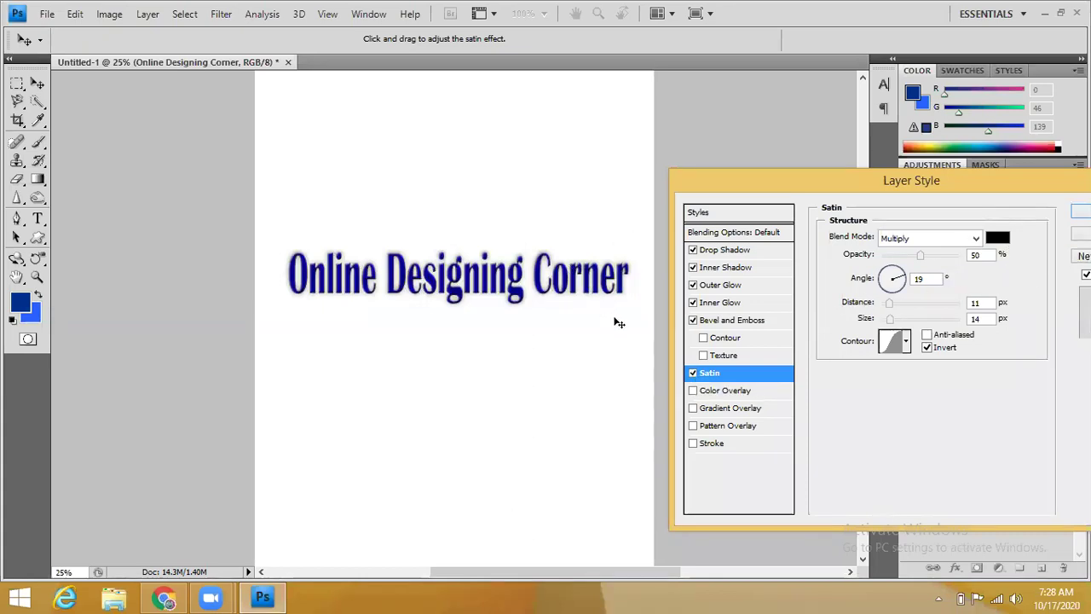
- Try a red Color Overlay on the headline, keeping Satin on, and leave the overlay off
click(919, 255)
click(693, 374)
click(692, 390)
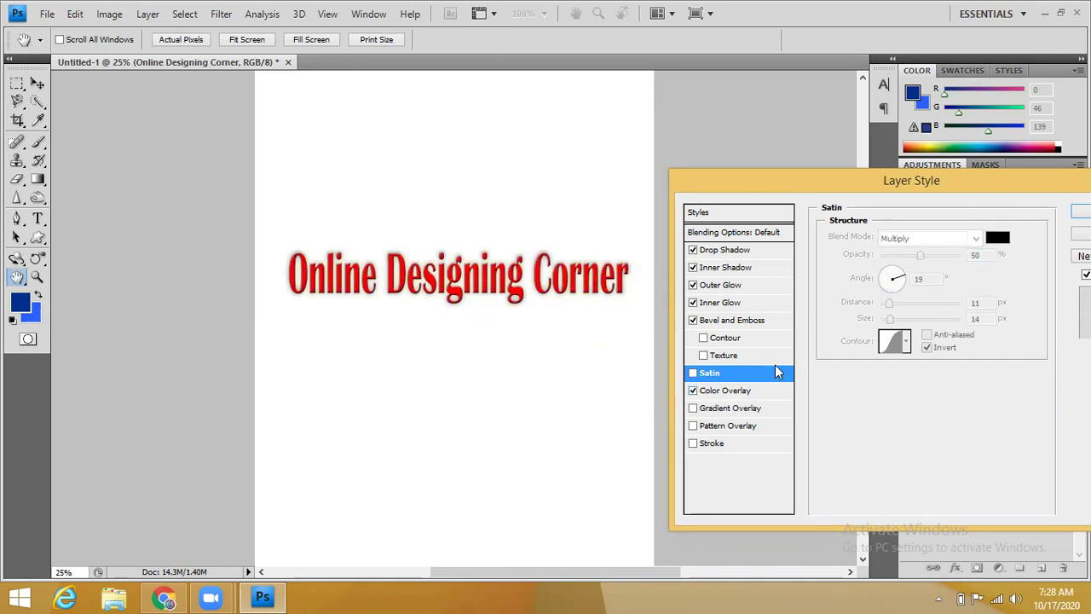
click(773, 372)
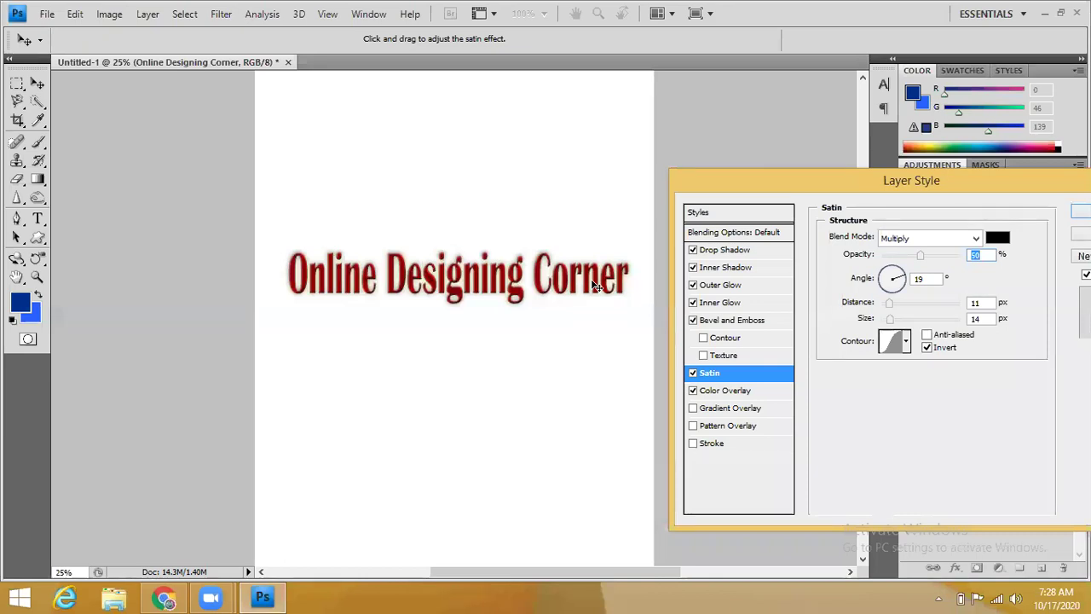
click(693, 392)
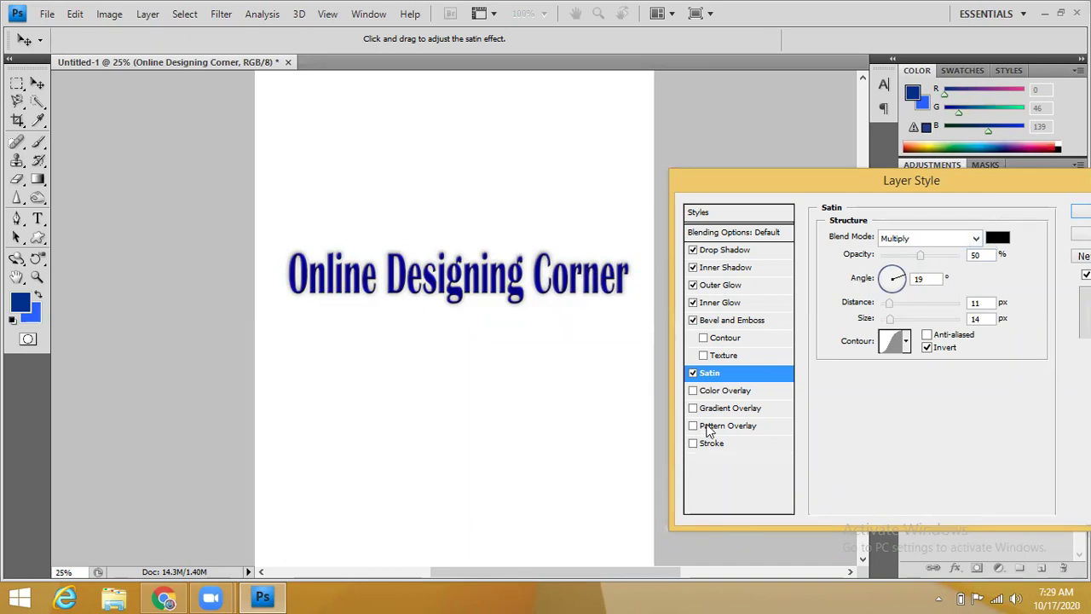
click(693, 390)
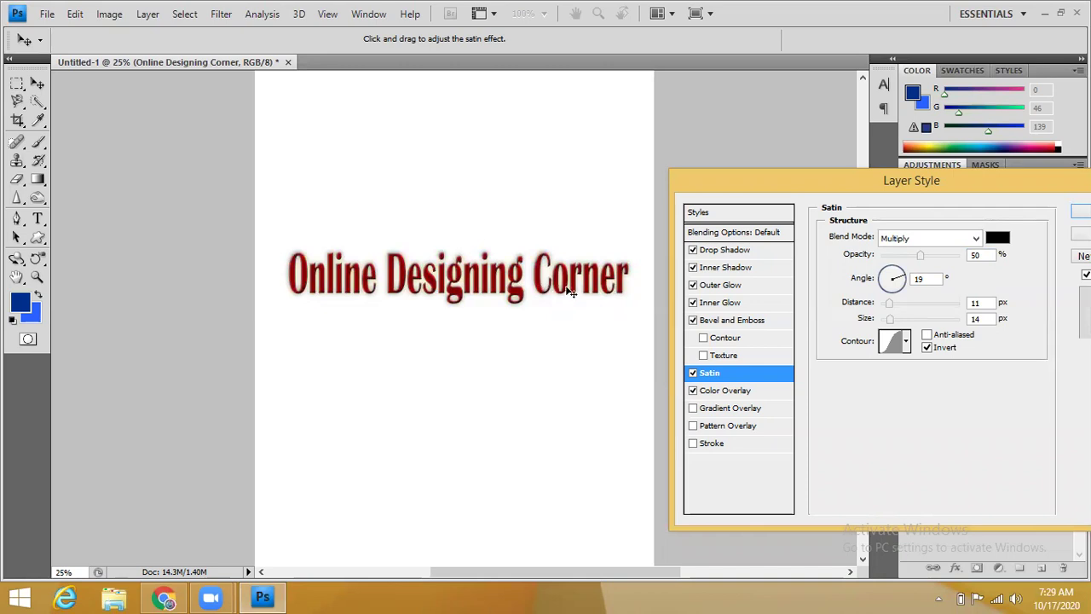
click(694, 392)
- Add a Gradient Overlay and bring up its gradient presets
click(694, 409)
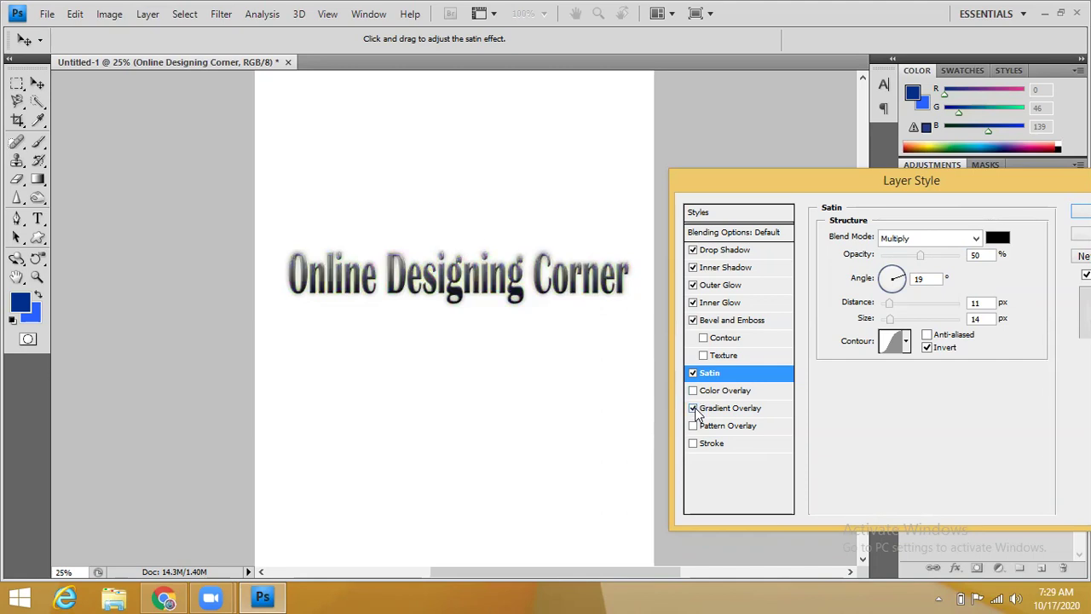
click(754, 409)
click(971, 272)
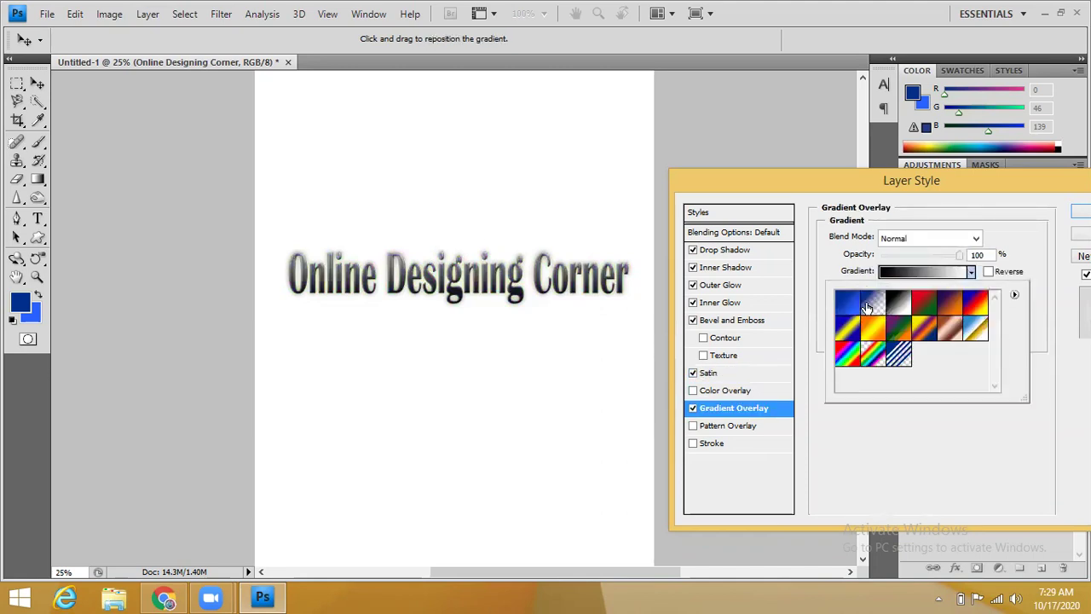
- Switch the headline's gradient overlay to the blue preset and turn off Satin
click(850, 304)
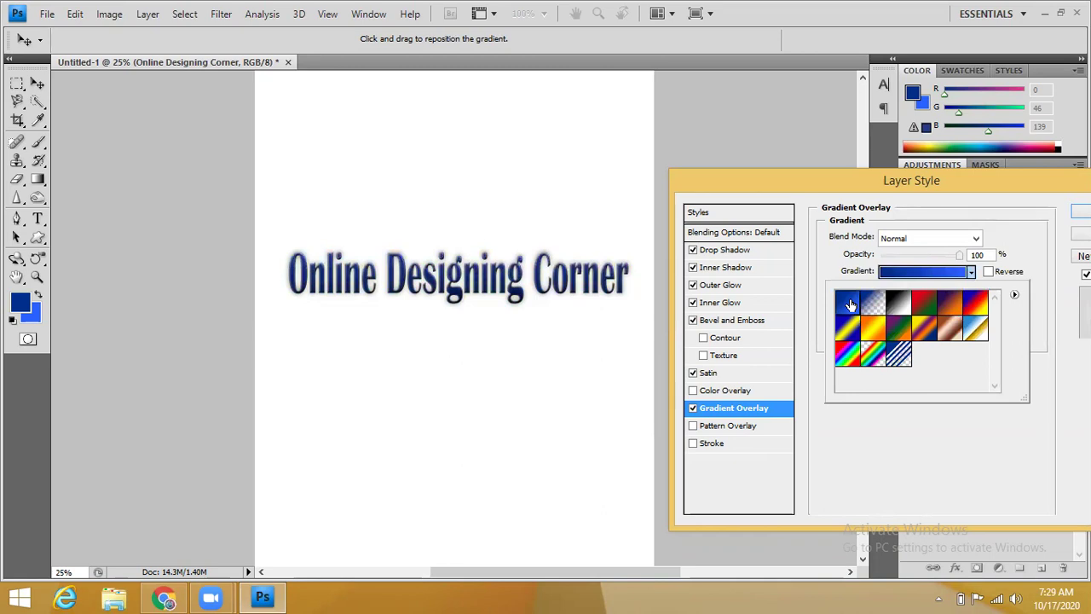
click(693, 375)
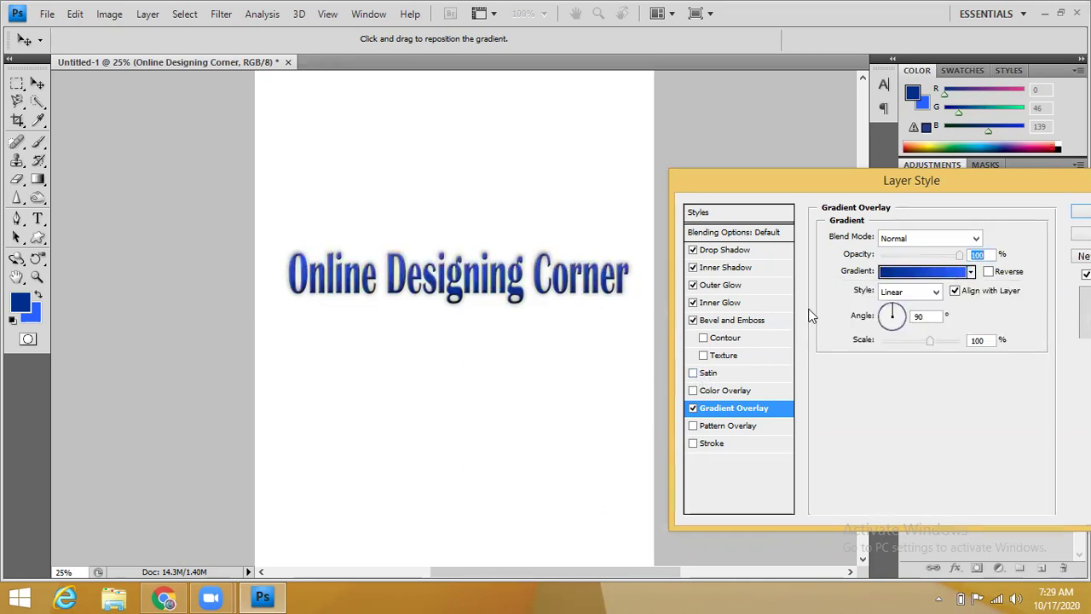
click(971, 271)
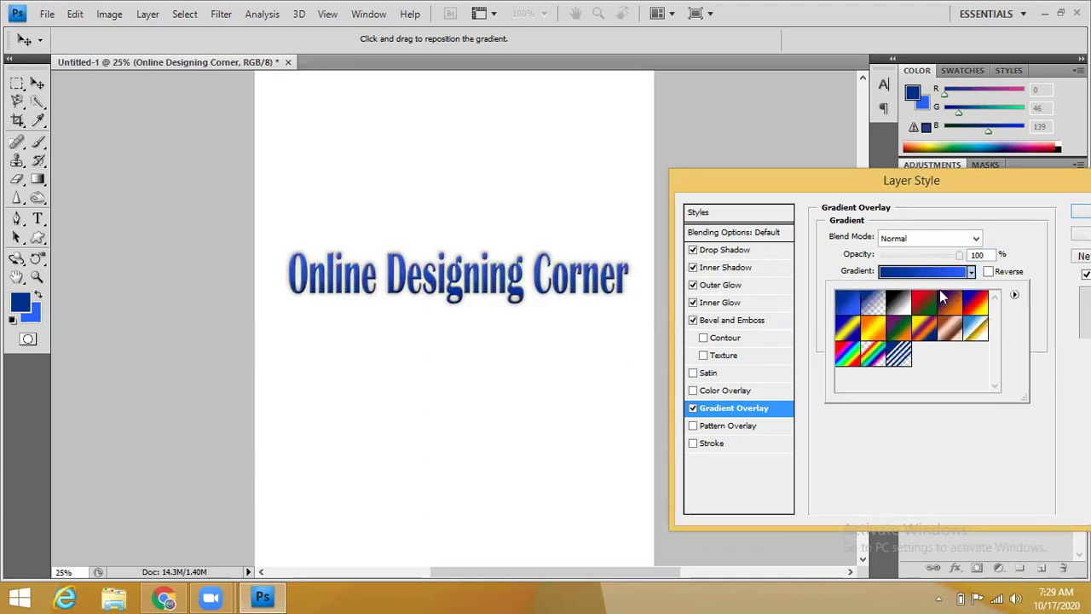
click(890, 461)
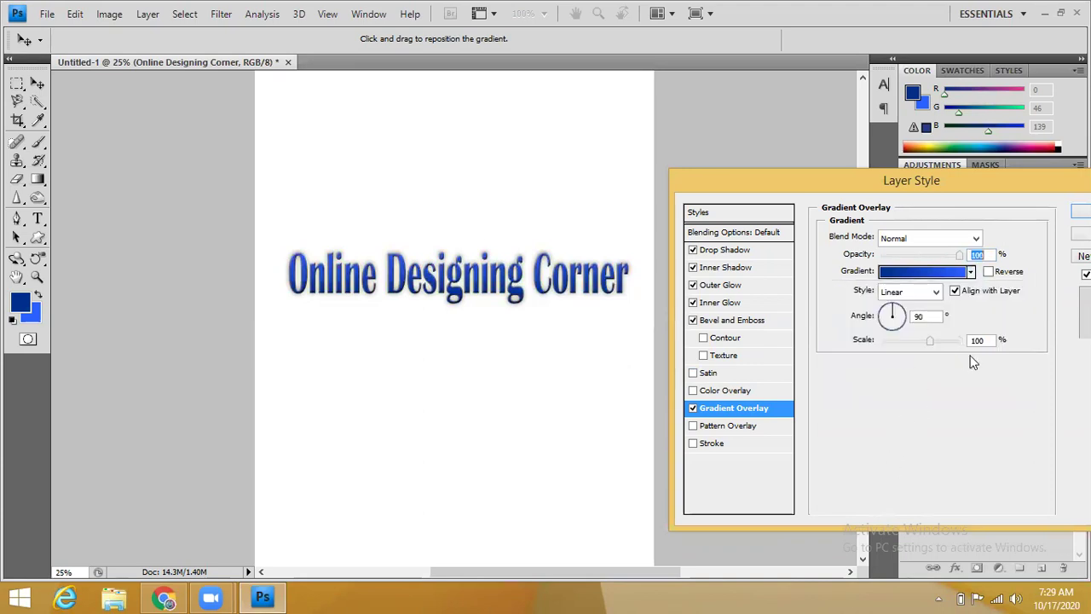
- Add a Pattern Overlay at 1000% scale with Normal blending, and enable Stroke
click(727, 424)
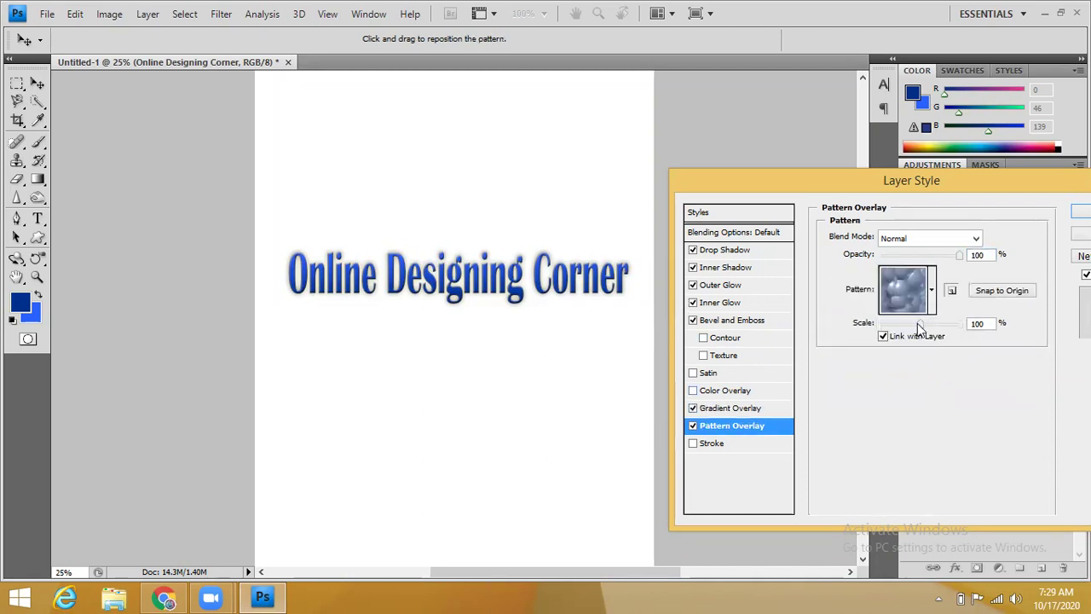
drag(917, 327, 976, 327)
click(974, 239)
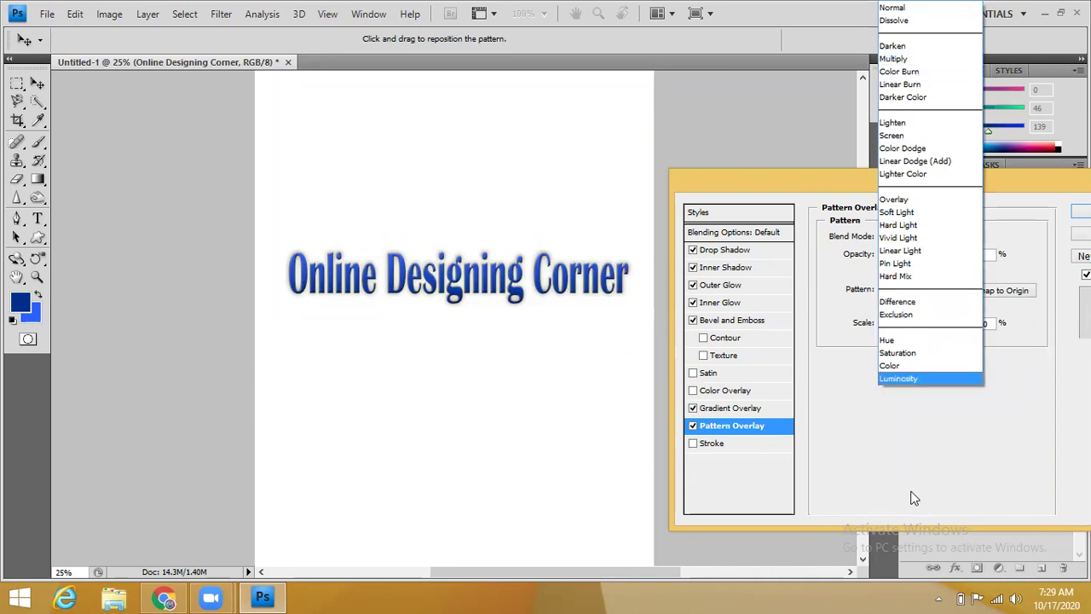
click(893, 403)
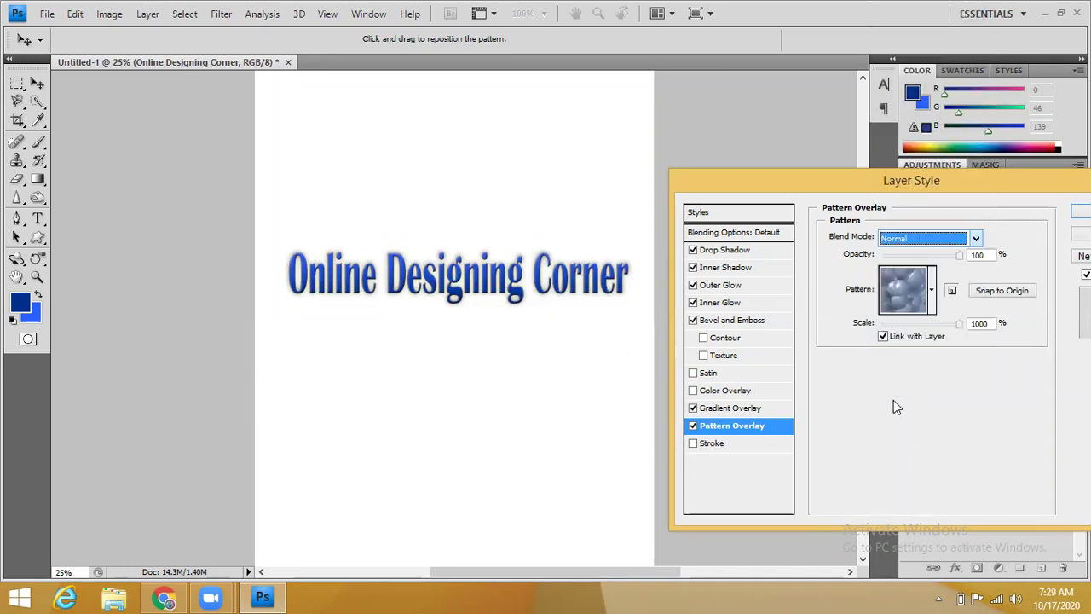
click(716, 445)
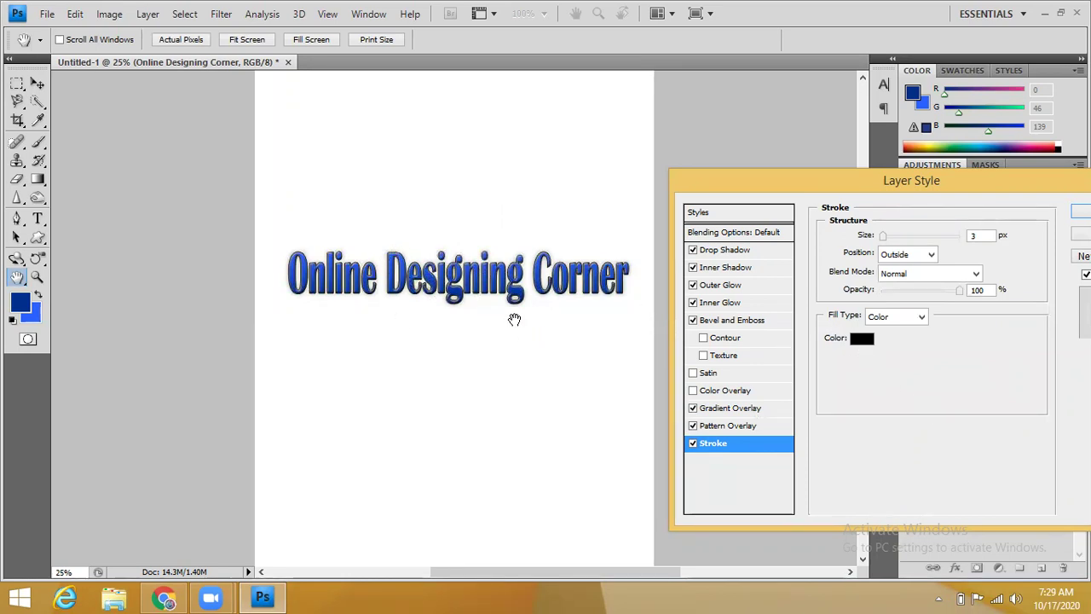
- Give the headline a thin near-white stroke and apply all eight layer effects
click(862, 340)
drag(615, 213, 614, 181)
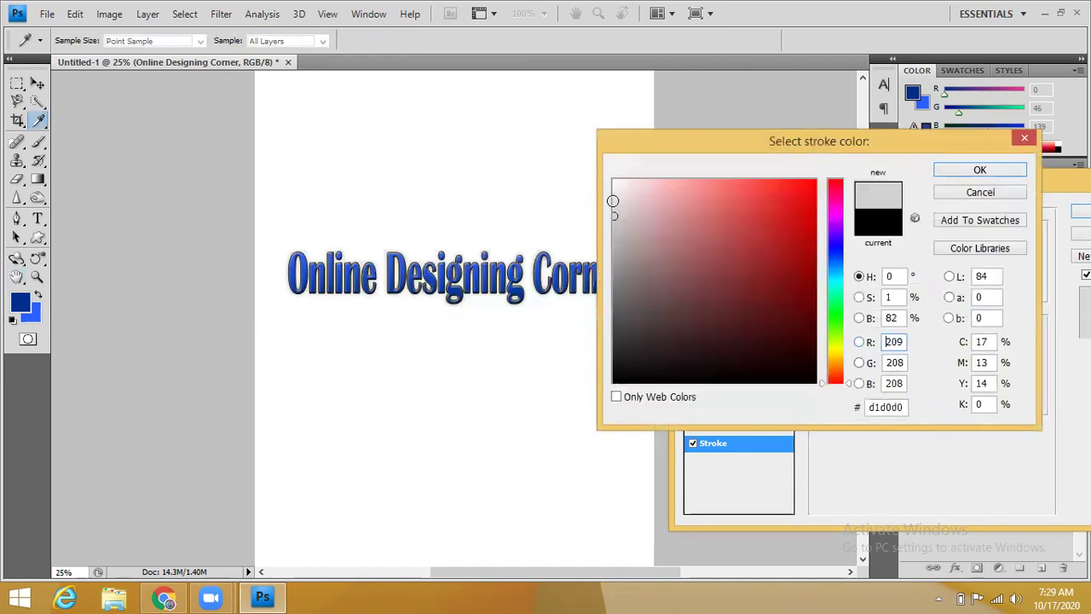
click(1011, 172)
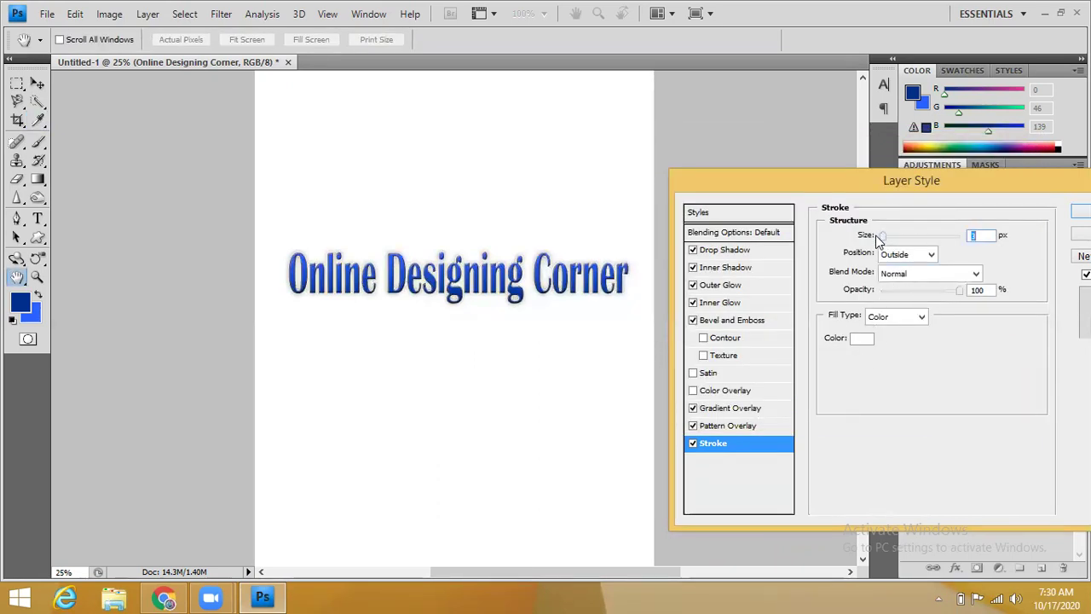
drag(884, 238, 887, 237)
key(Return)
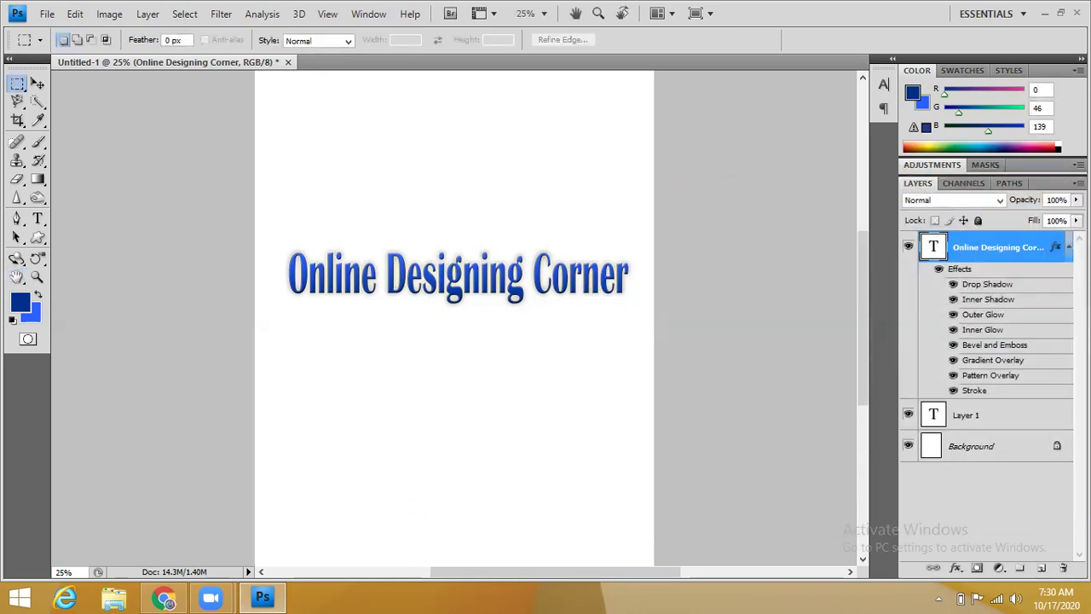
- Paint-bucket the Background layer dark navy (R0 G46 B139), then reselect the headline layer
click(969, 450)
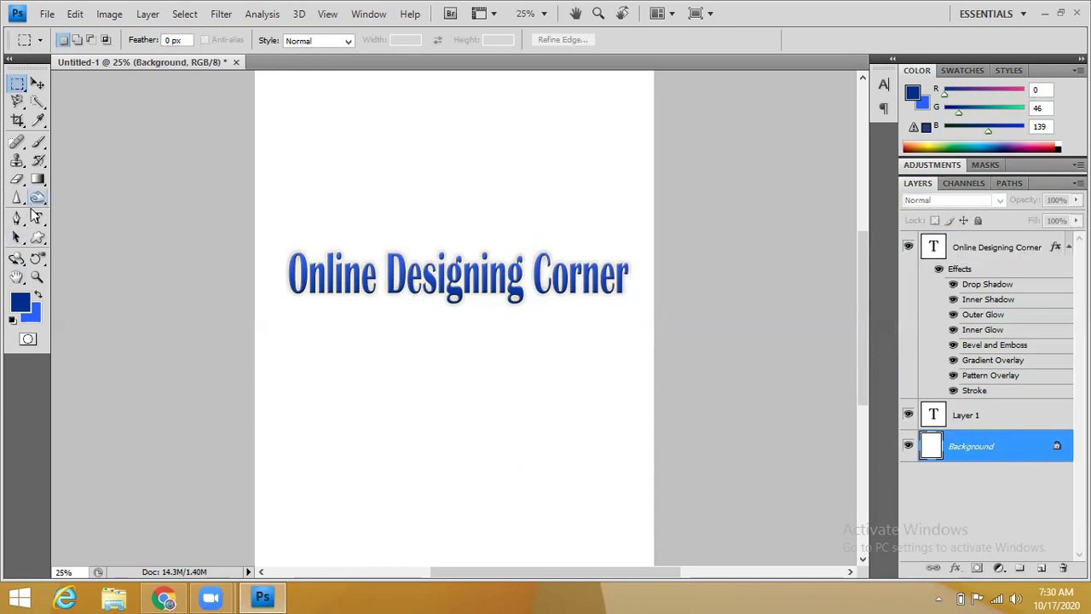
click(38, 181)
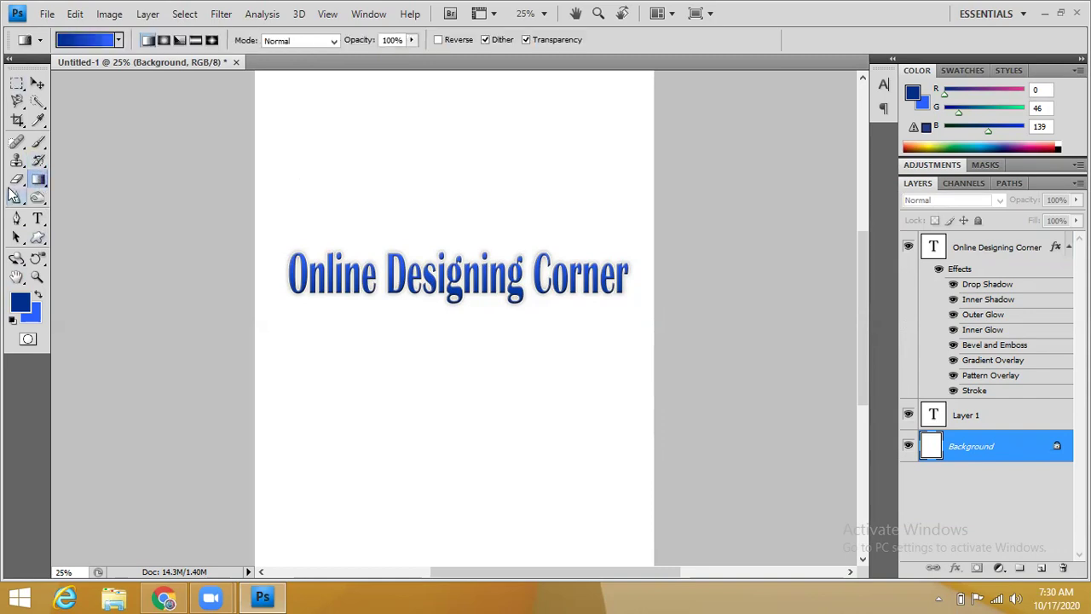
right_click(38, 181)
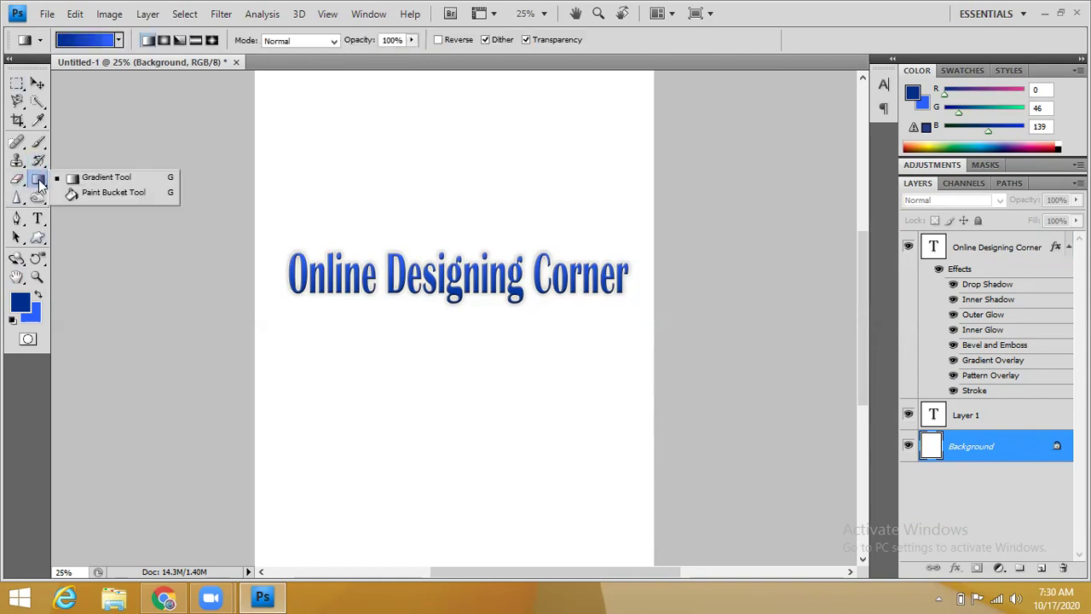
click(94, 192)
click(354, 206)
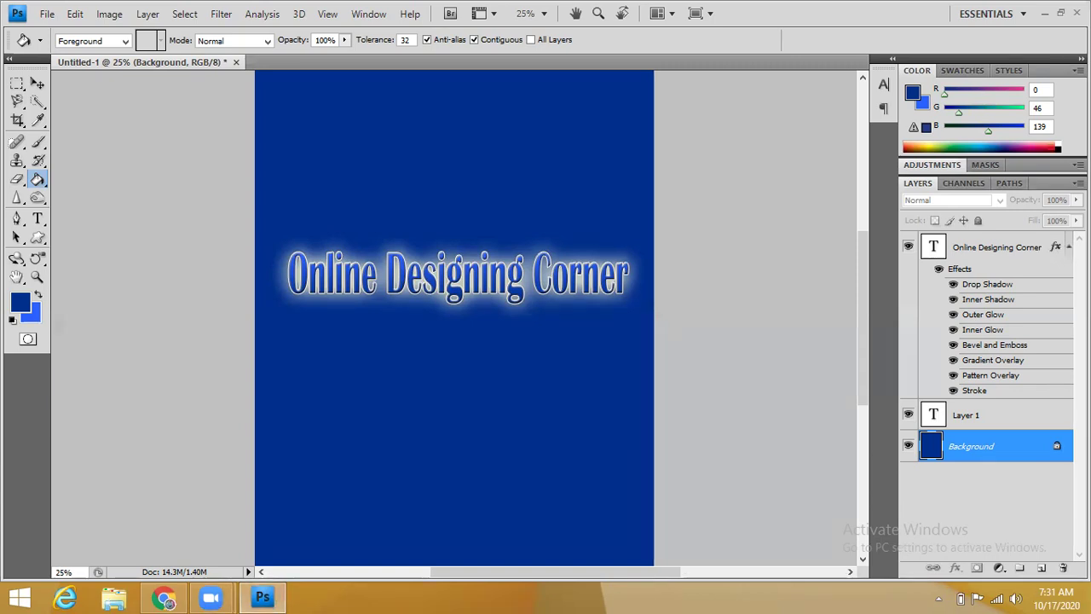
click(1066, 246)
click(976, 247)
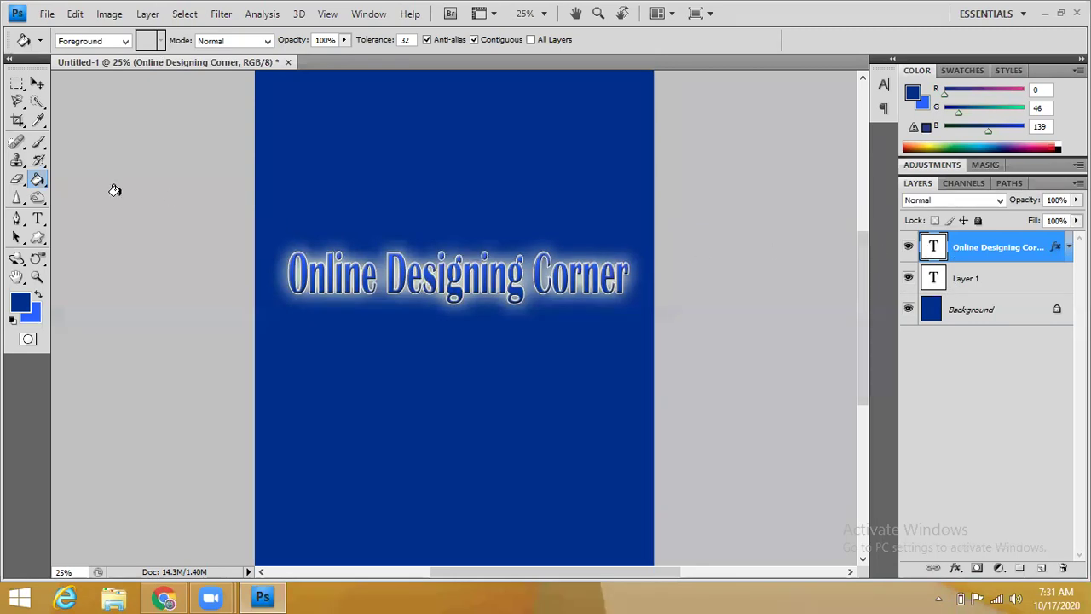
- Enter the headline text and check the font size list without changing it
click(38, 219)
click(569, 275)
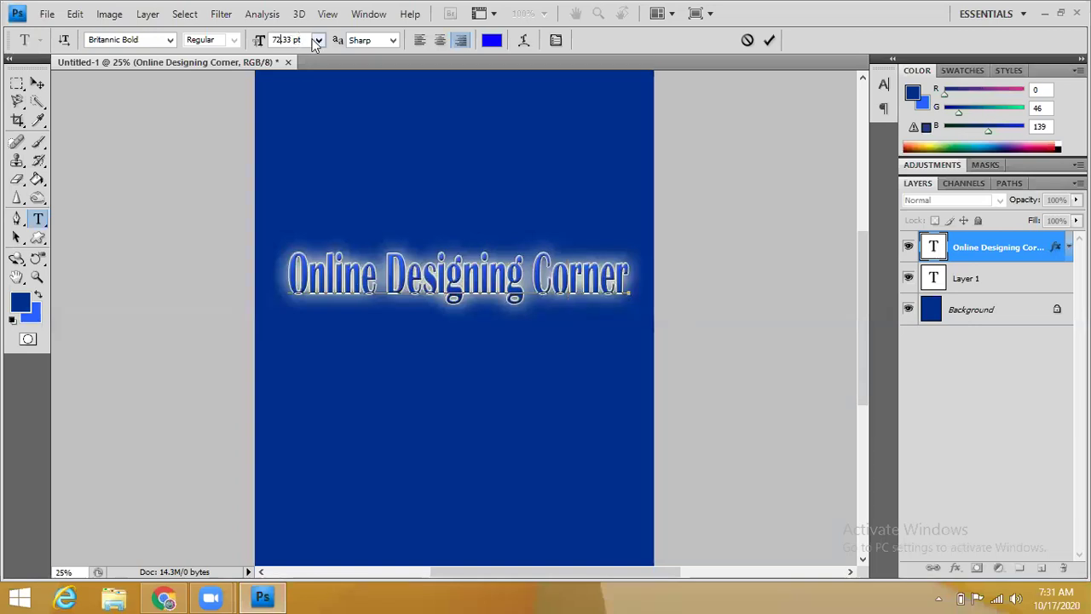
click(317, 40)
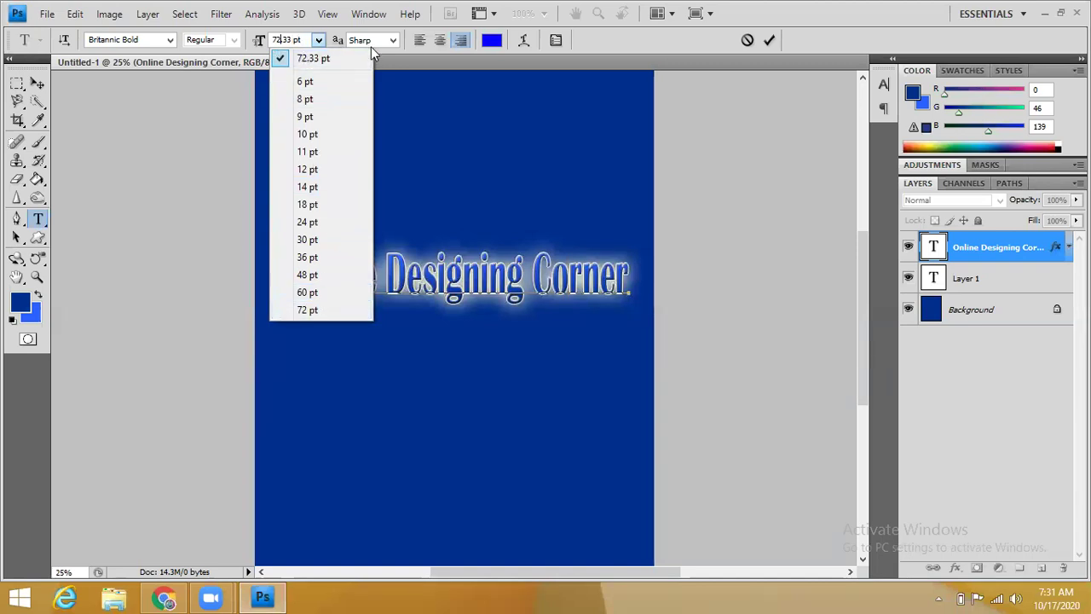
click(321, 41)
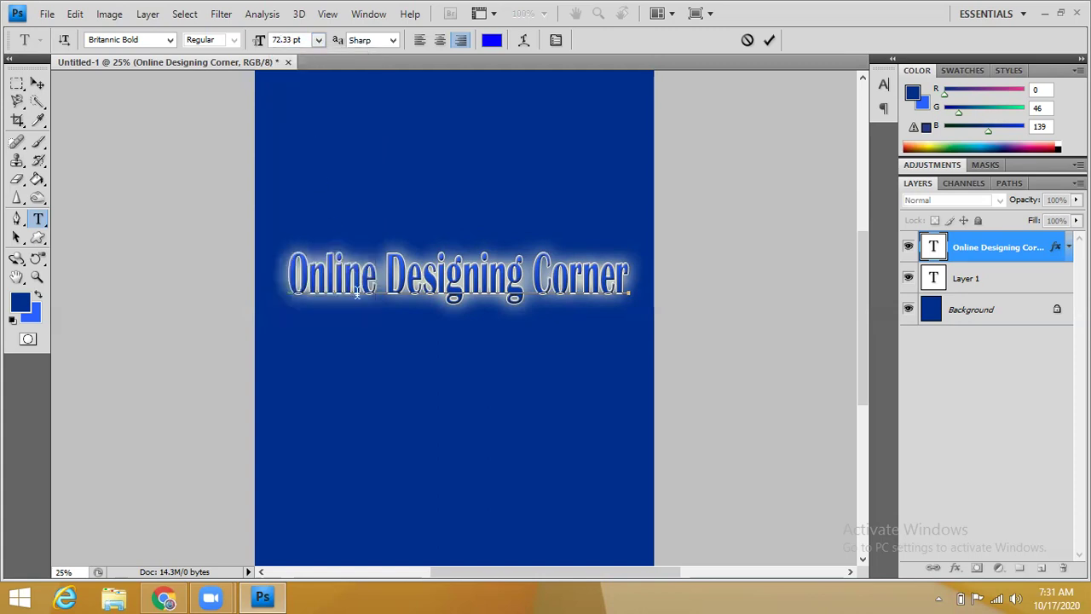
- Commit the headline text and start Free Transform at 100% width and height
key(ctrl)
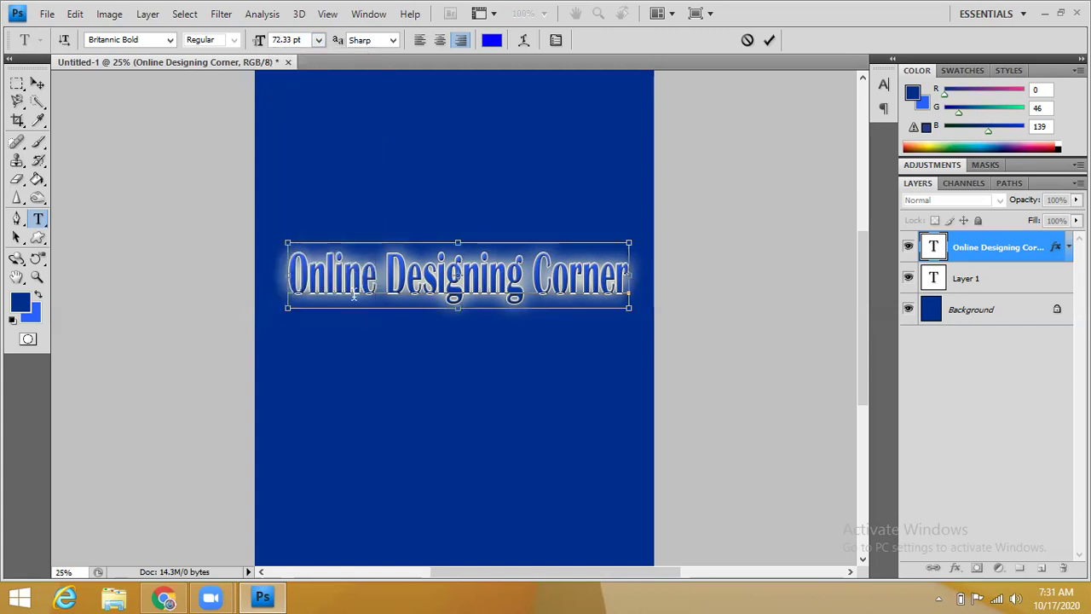
key(ctrl)
click(1030, 279)
key(alt+bracketright)
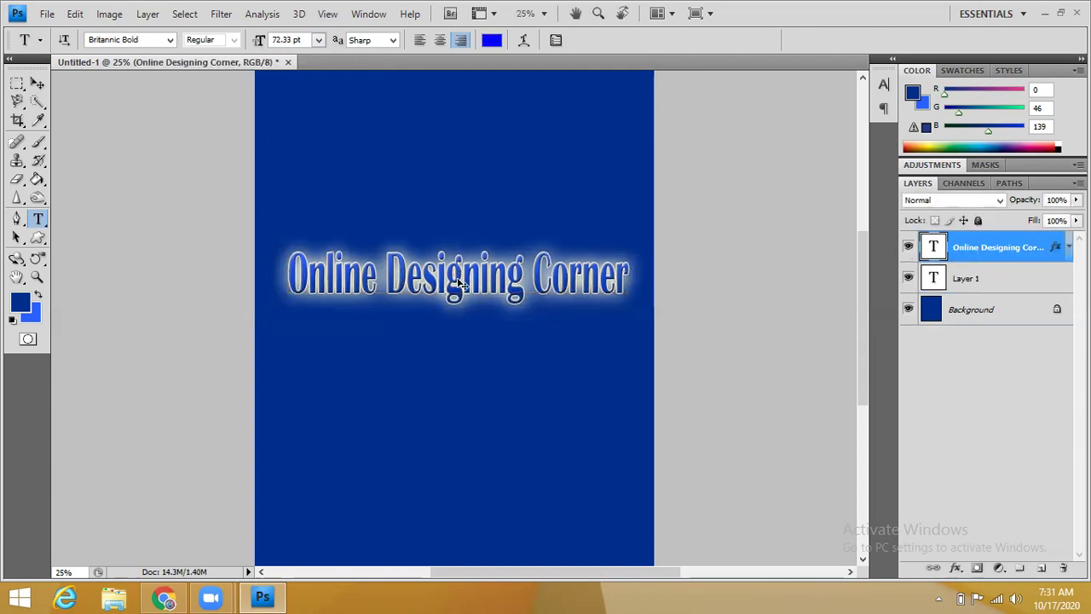
key(ctrl+t)
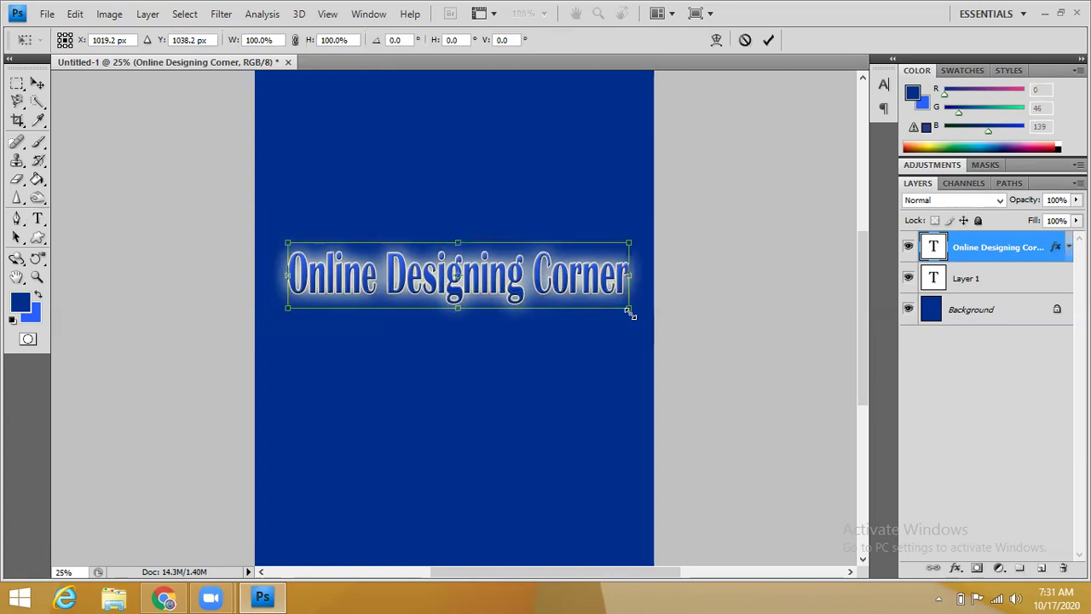
- Enlarge the headline slightly to 82.96 pt and move it to the page's top edge
drag(631, 314, 654, 318)
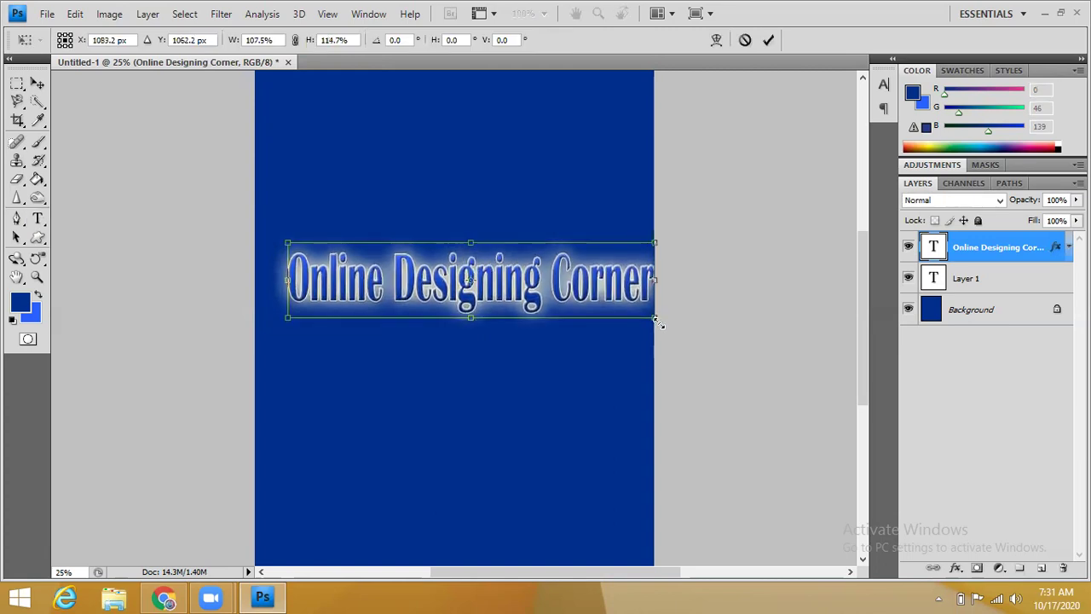
drag(583, 293, 573, 132)
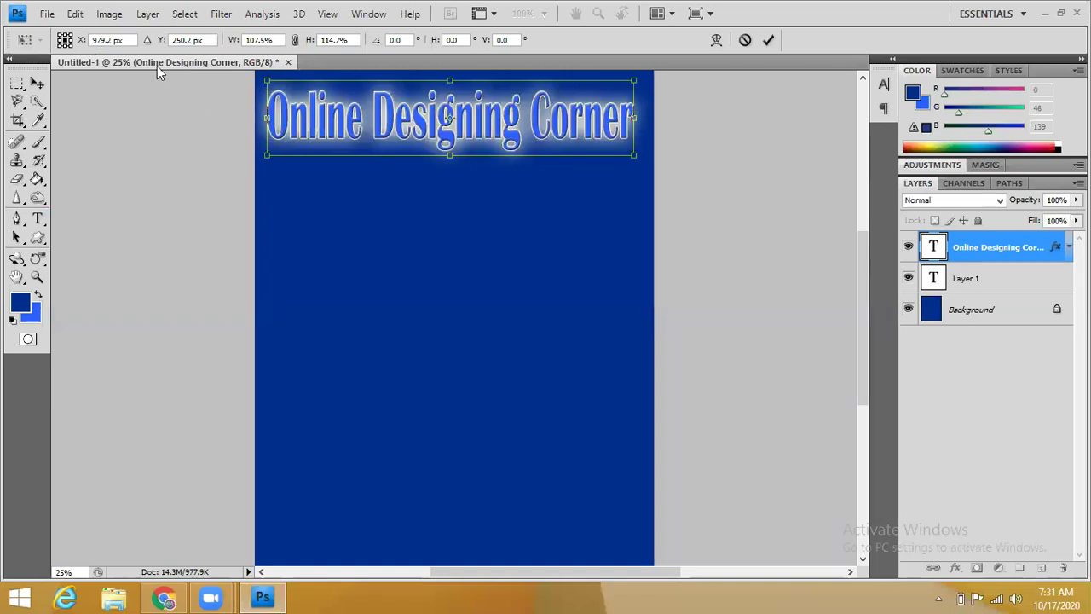
click(37, 218)
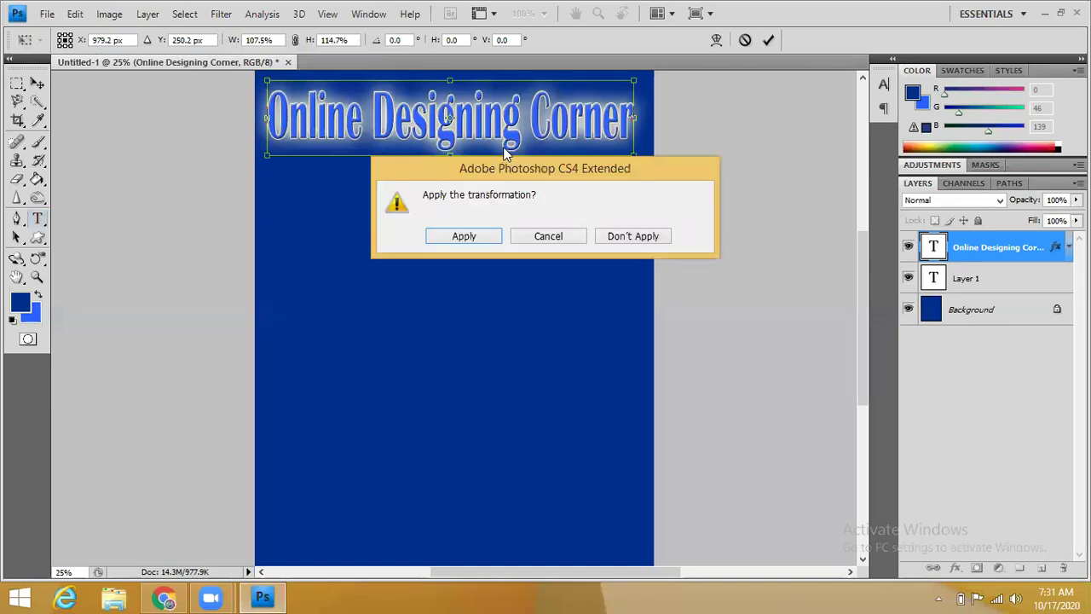
click(464, 235)
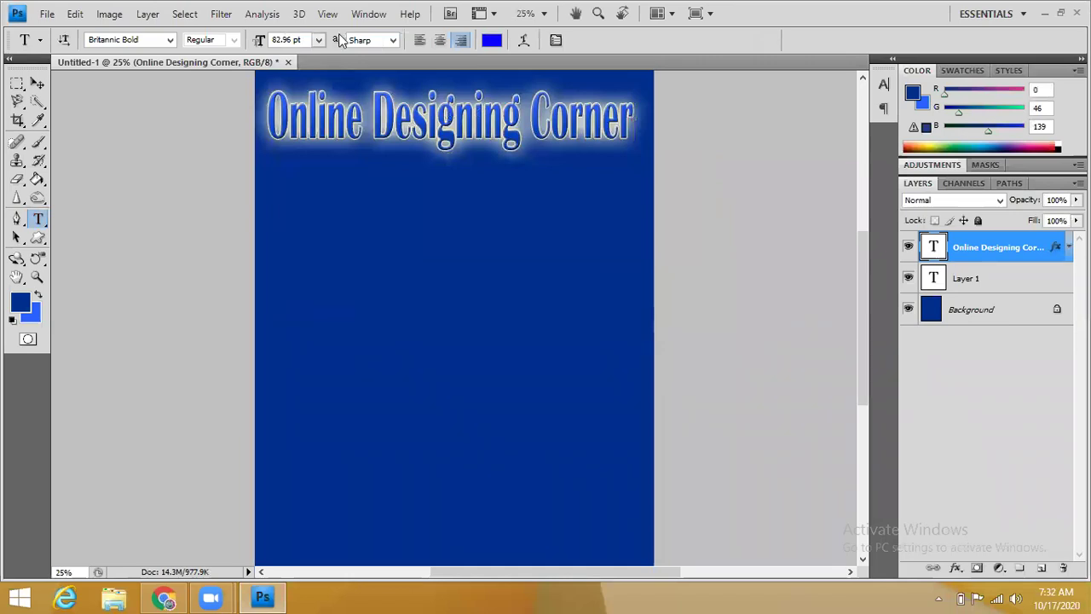
- Keep the headline's anti-aliasing at Sharp and bring up the Warp Text settings
click(393, 40)
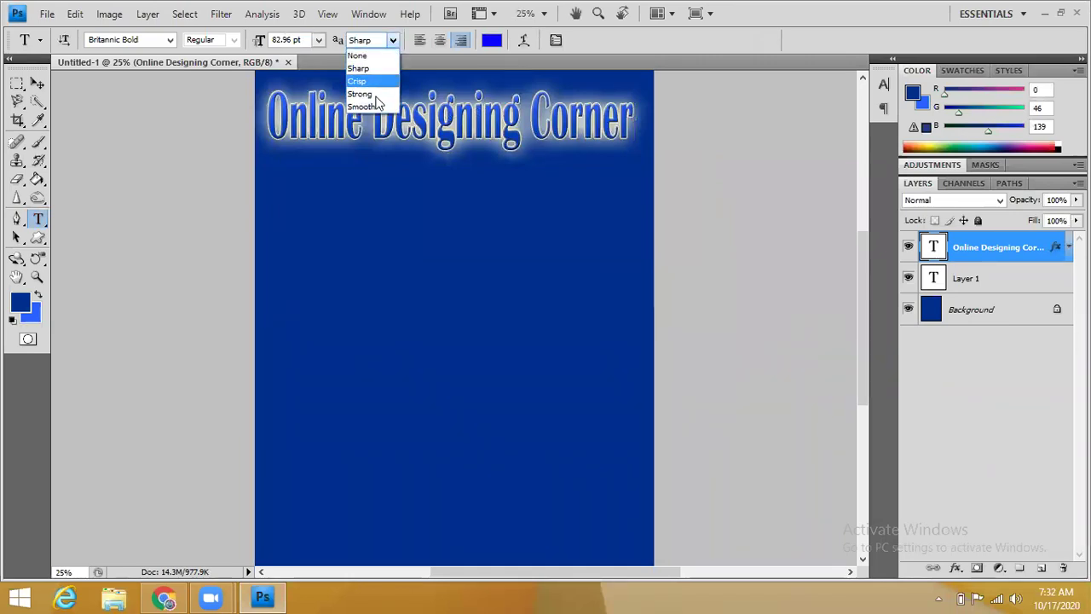
click(439, 43)
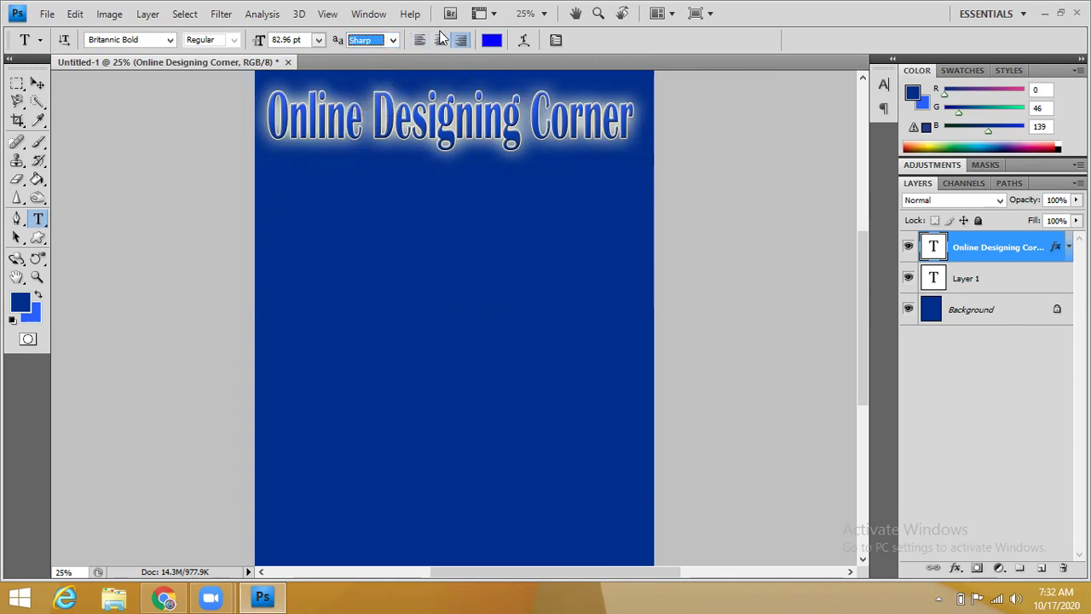
click(526, 40)
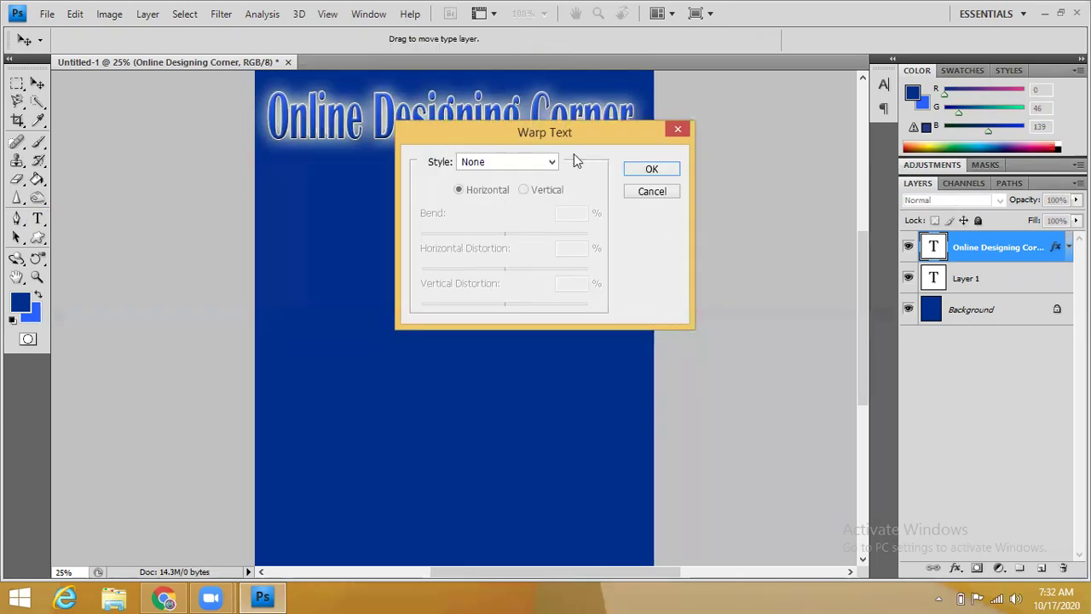
- Warp the selected headline text into an Arc with +50 bend and commit it
click(651, 166)
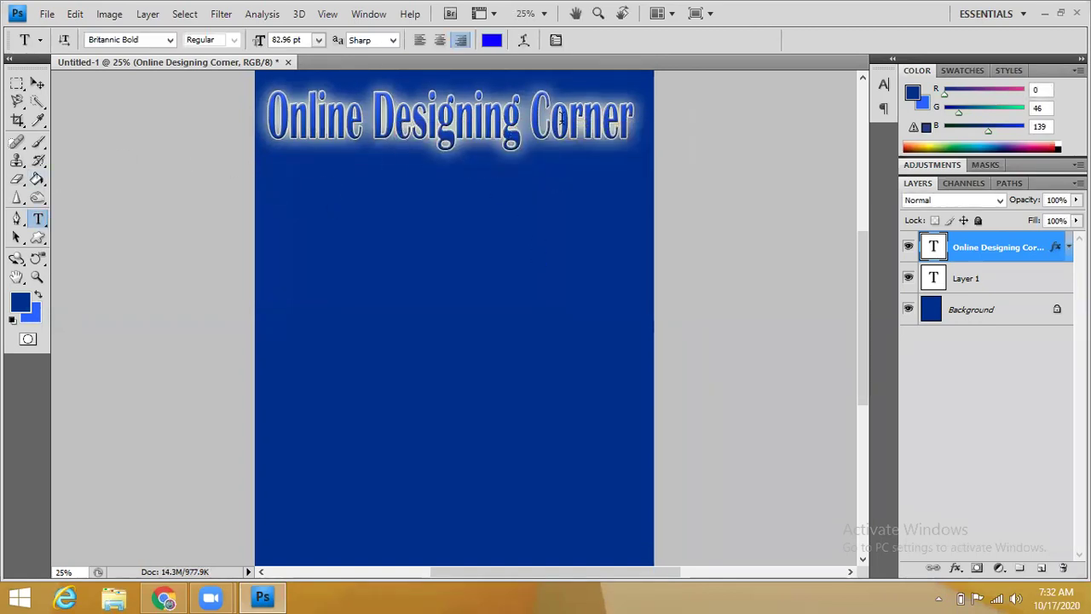
drag(634, 123, 266, 124)
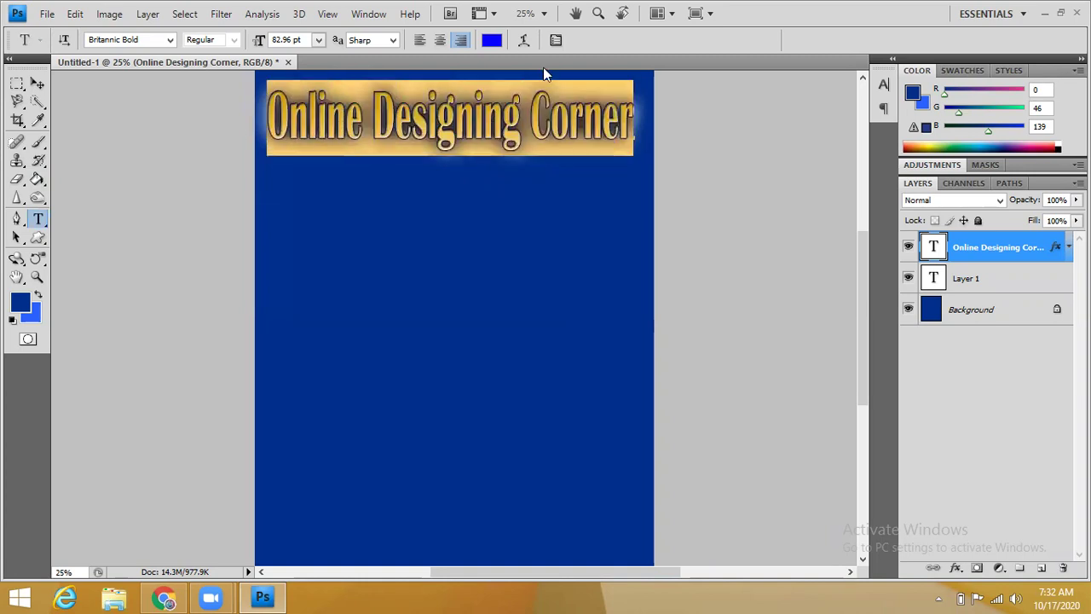
click(524, 41)
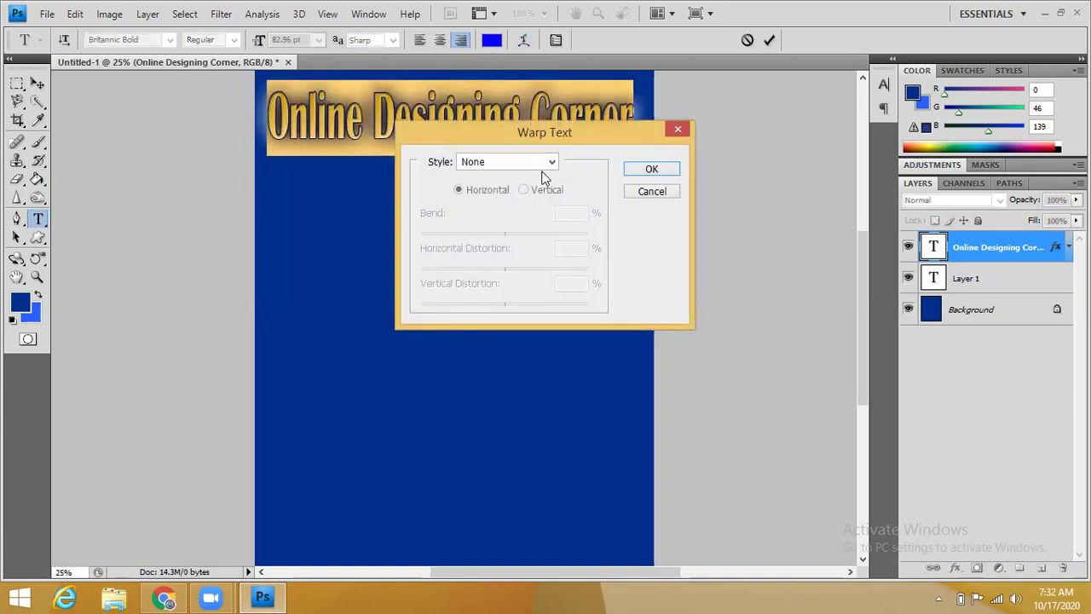
click(552, 163)
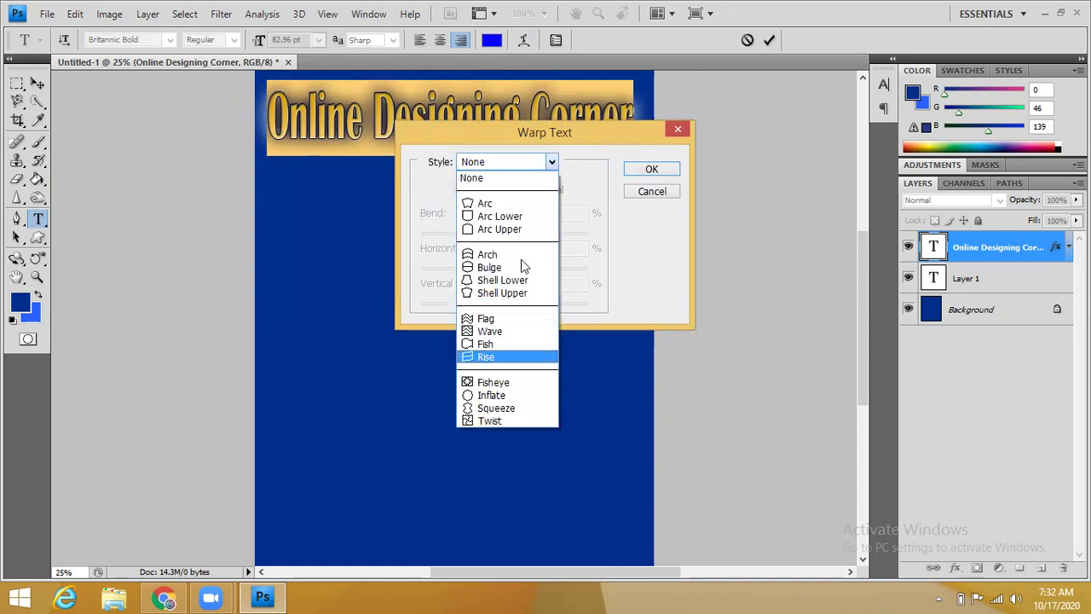
click(514, 203)
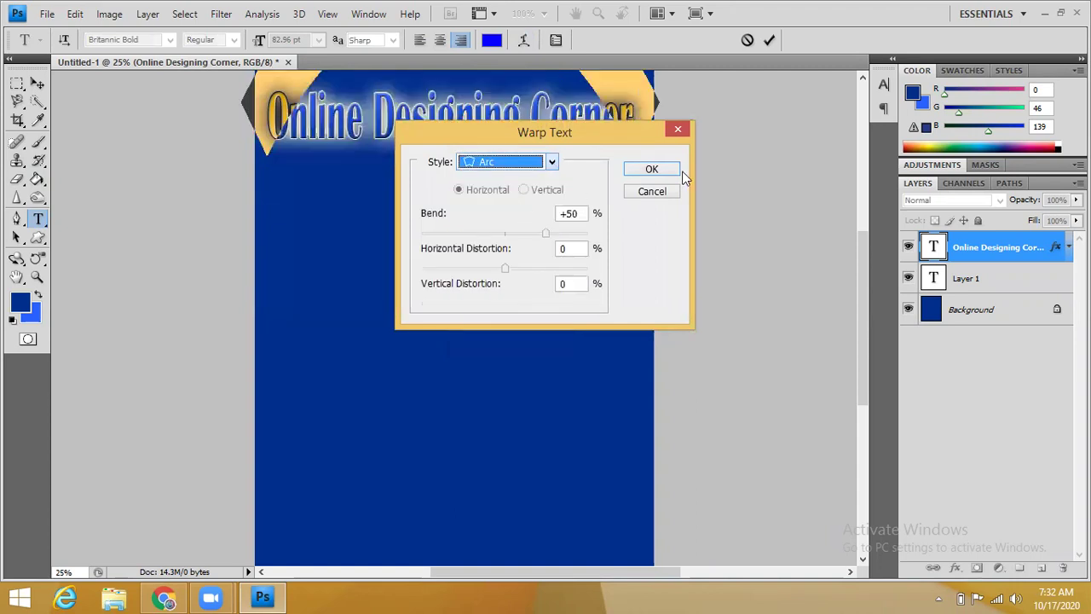
click(673, 168)
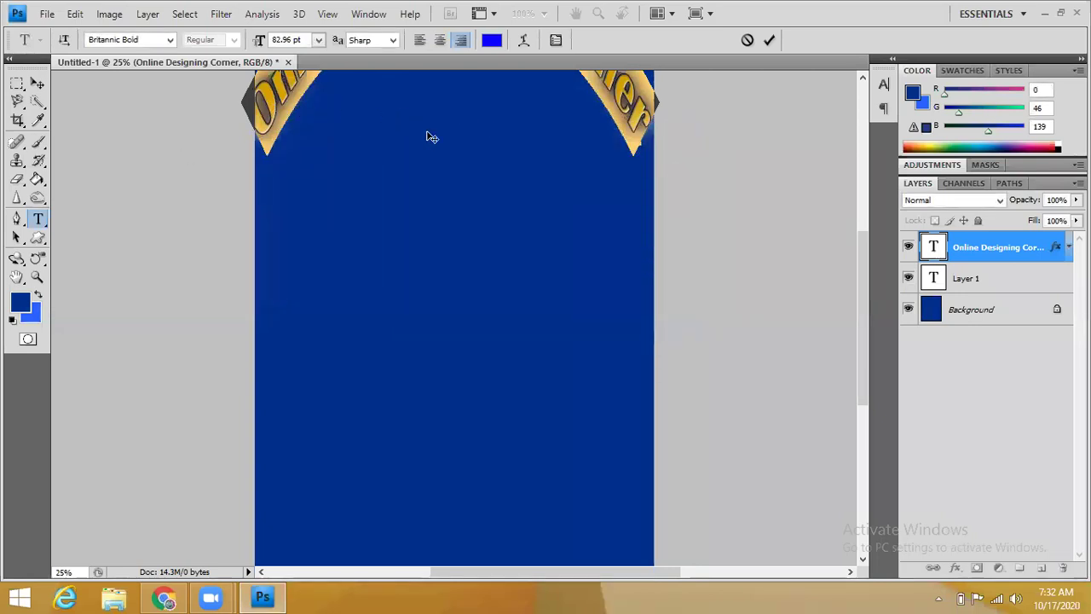
click(988, 276)
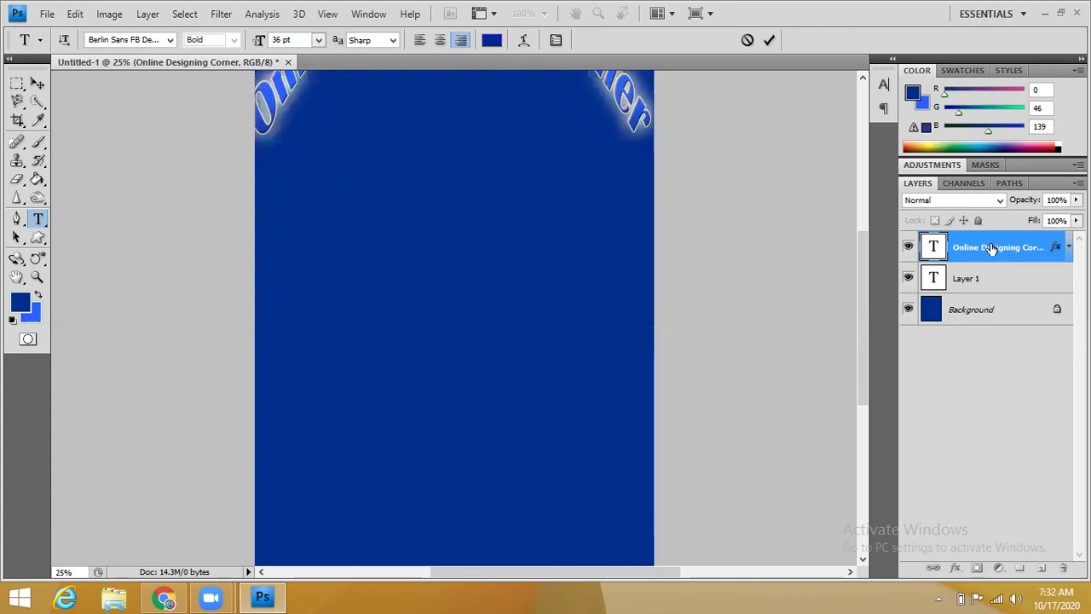
click(993, 248)
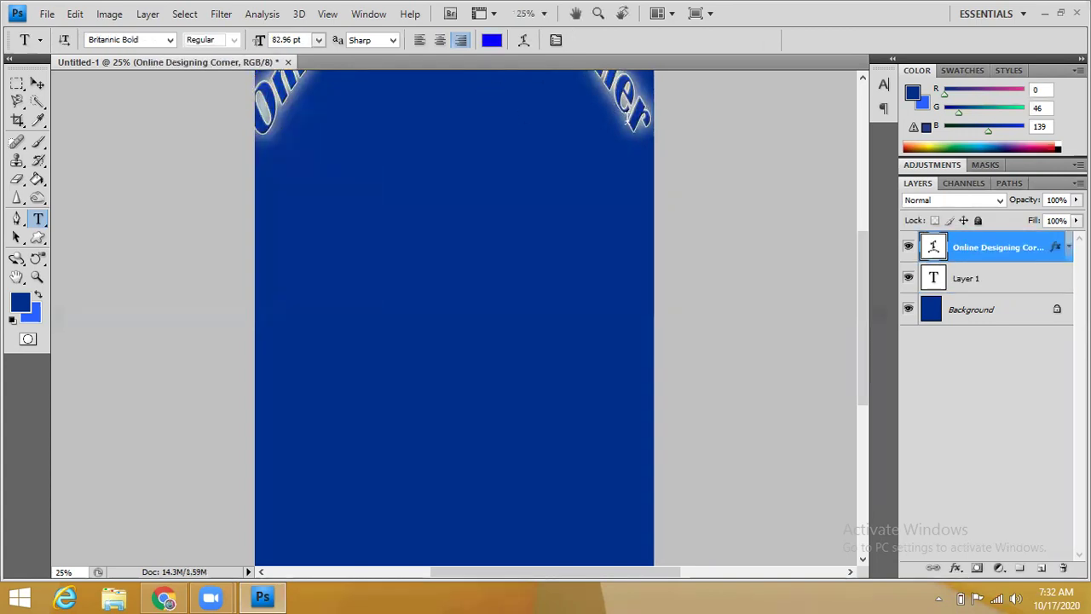
- Move and scale the arched headline onto the page at 89.1% width, 71.6% height
click(37, 83)
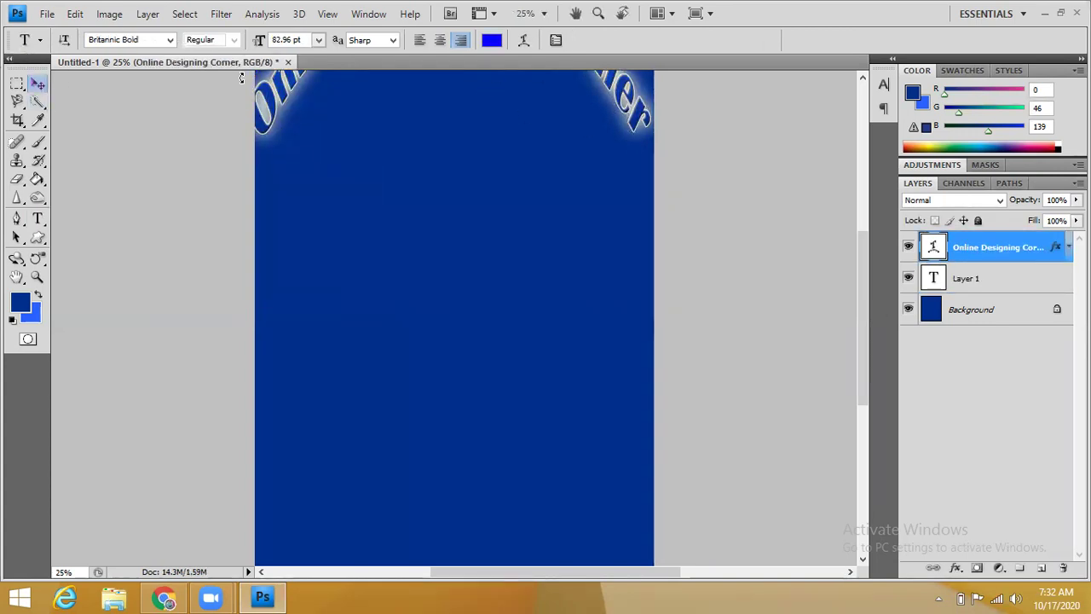
drag(622, 142, 625, 330)
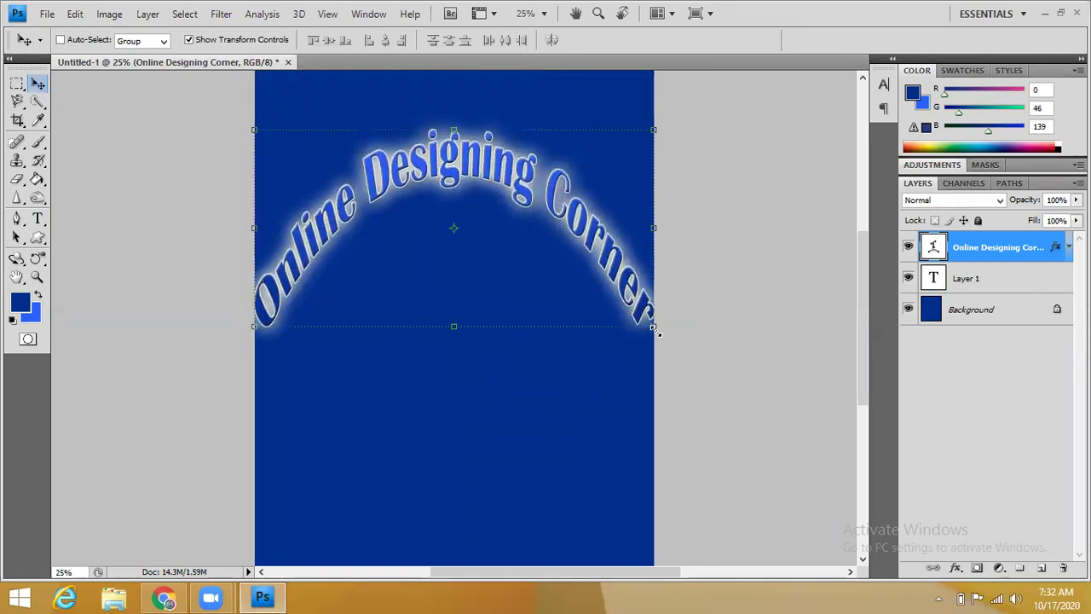
click(653, 328)
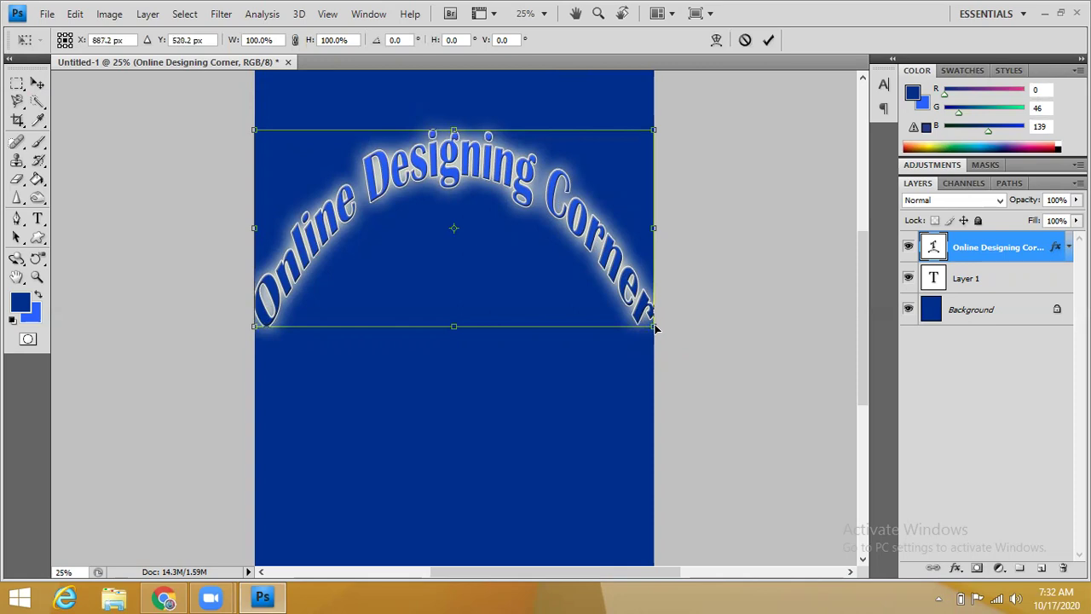
drag(654, 327, 604, 279)
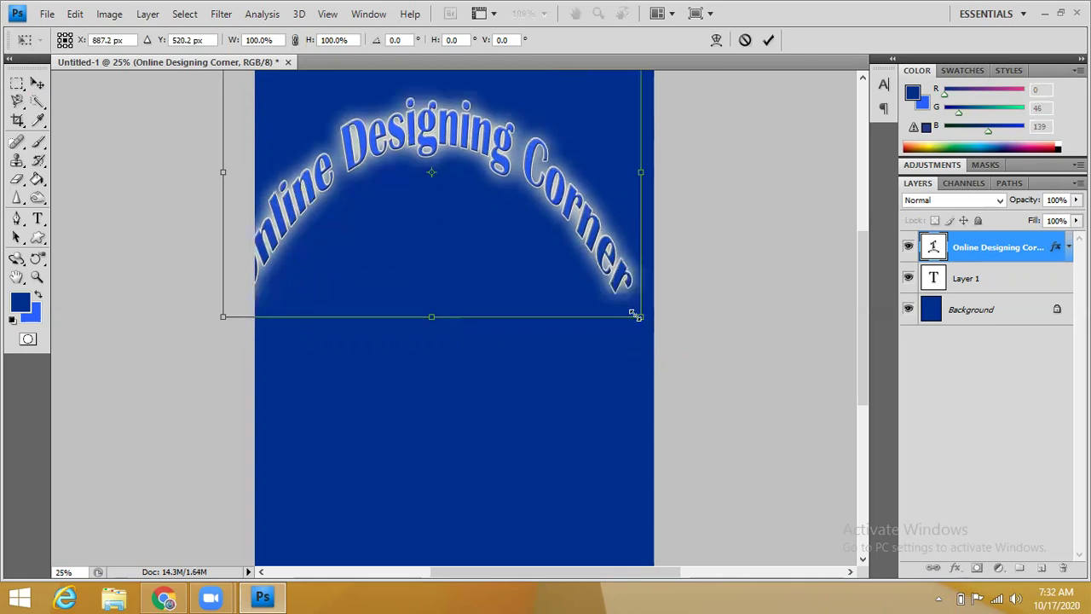
drag(635, 315, 575, 232)
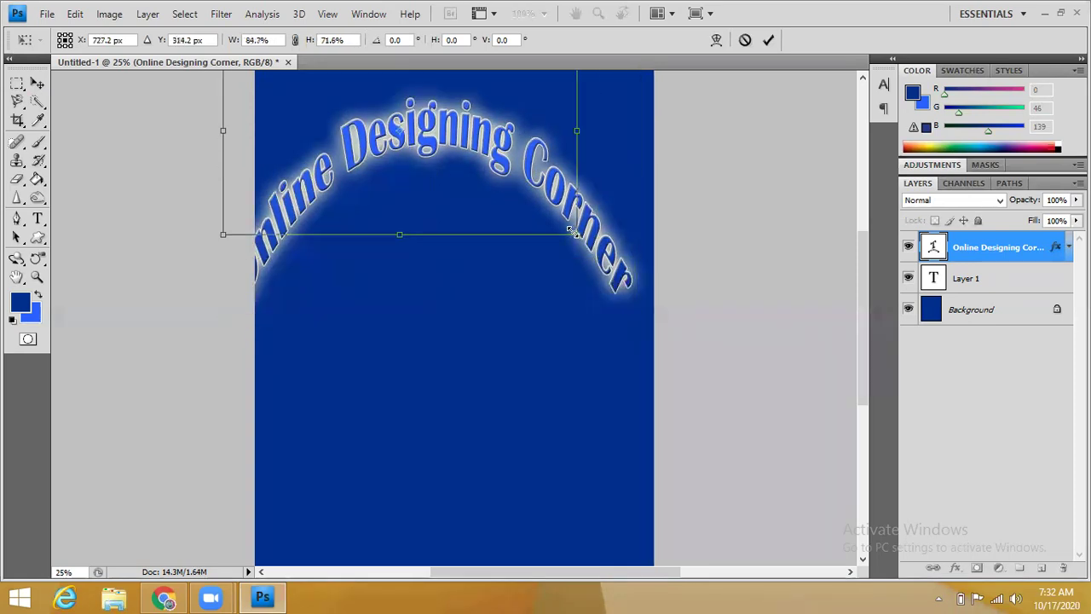
mouse_move(473, 126)
mouse_down()
mouse_move(551, 230)
mouse_move(531, 220)
mouse_up()
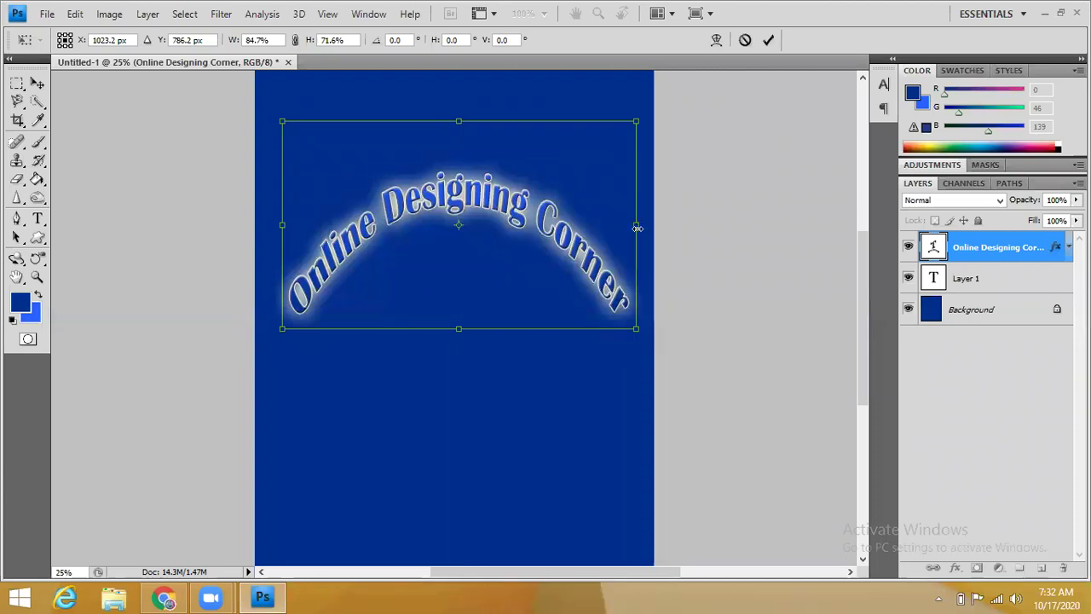
drag(638, 225, 658, 222)
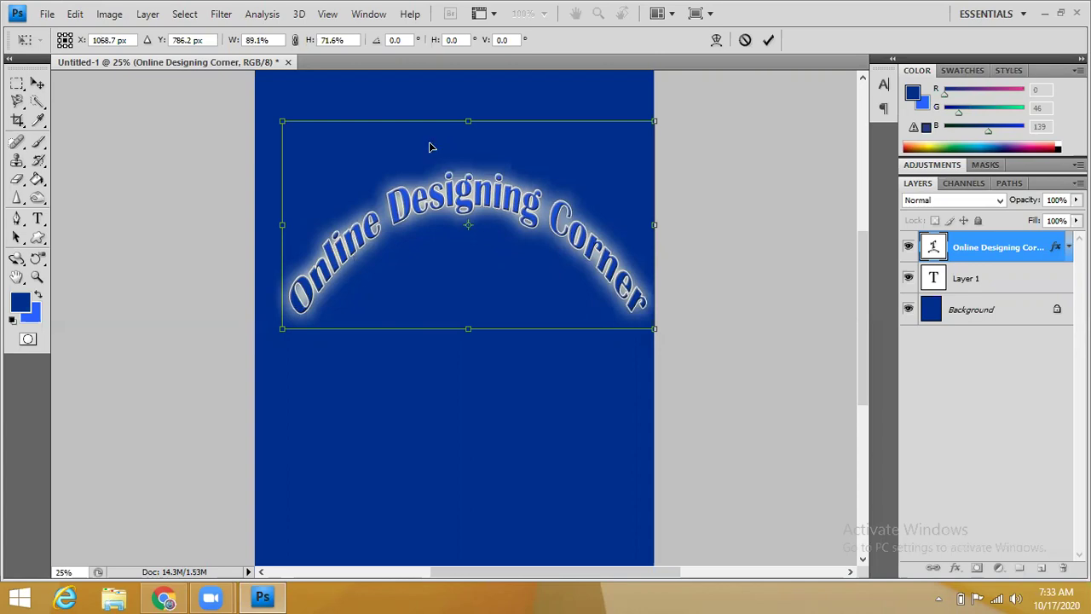
- Apply the pending transformation to the arched headline
click(73, 14)
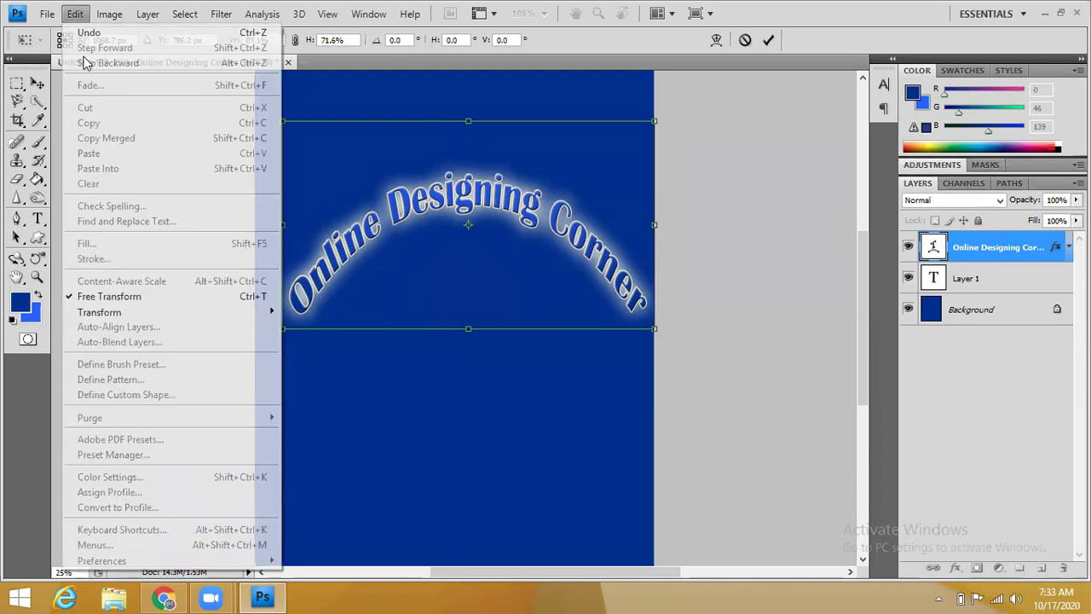
click(404, 159)
click(16, 83)
click(438, 237)
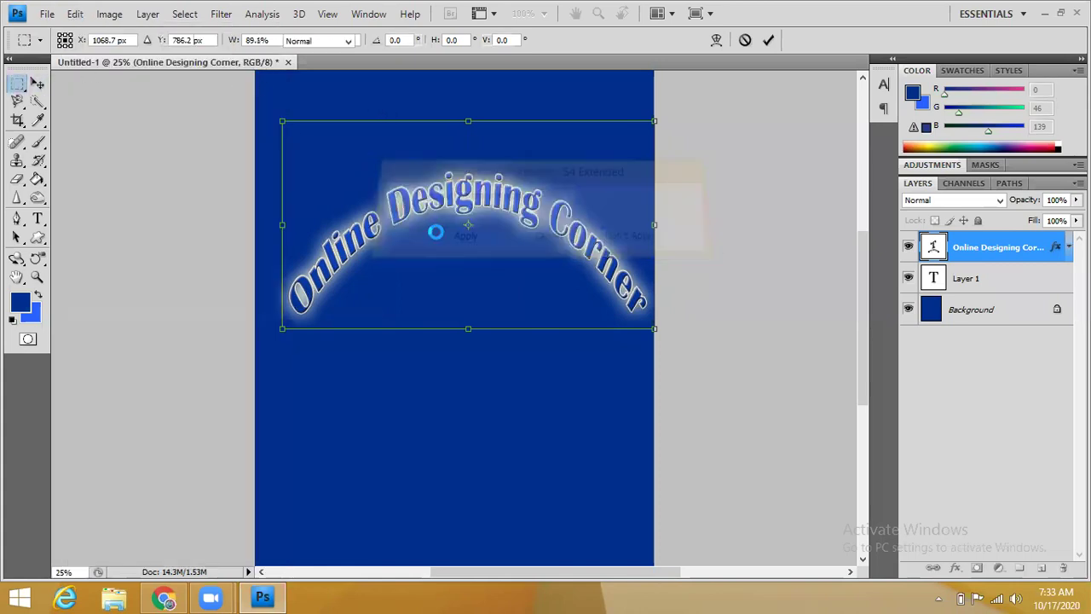
- Step backward three times until the headline is straight 82.96 pt Britannic Bold text
click(85, 14)
click(115, 64)
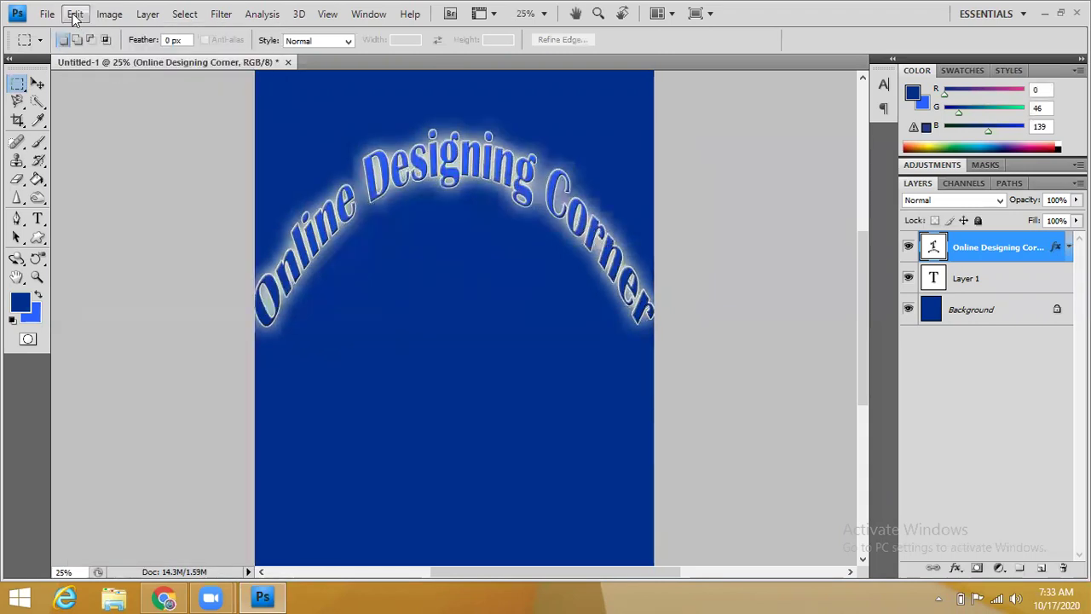
click(75, 14)
click(111, 64)
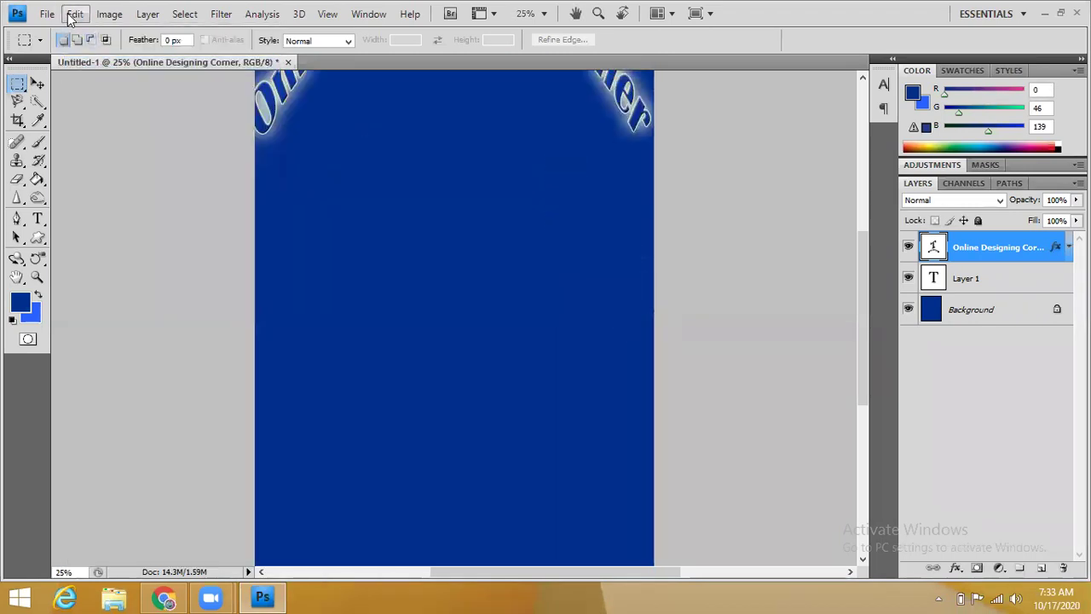
click(75, 14)
click(106, 63)
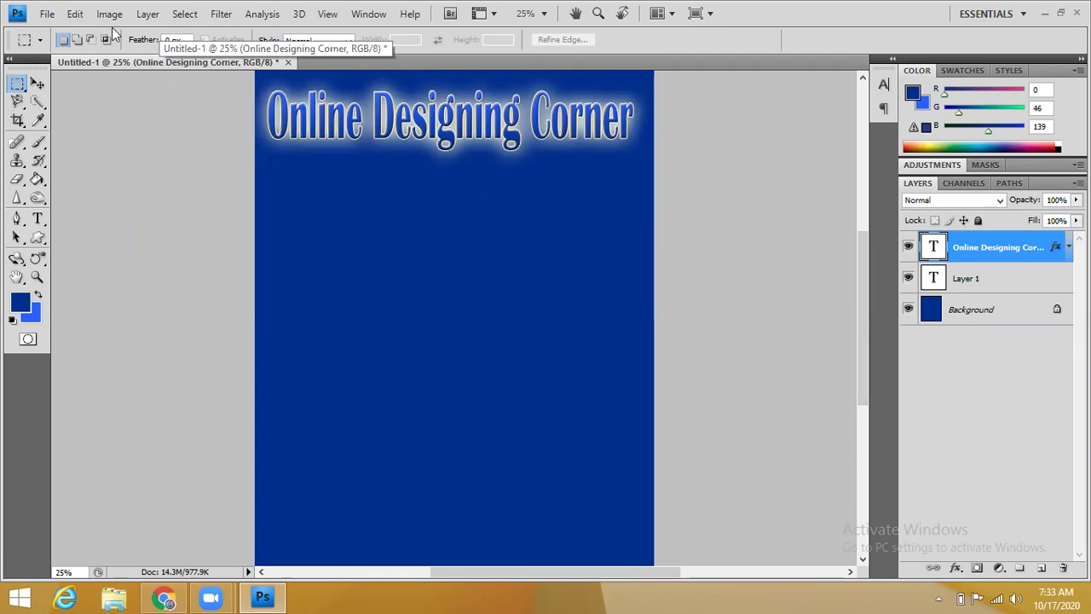
click(37, 219)
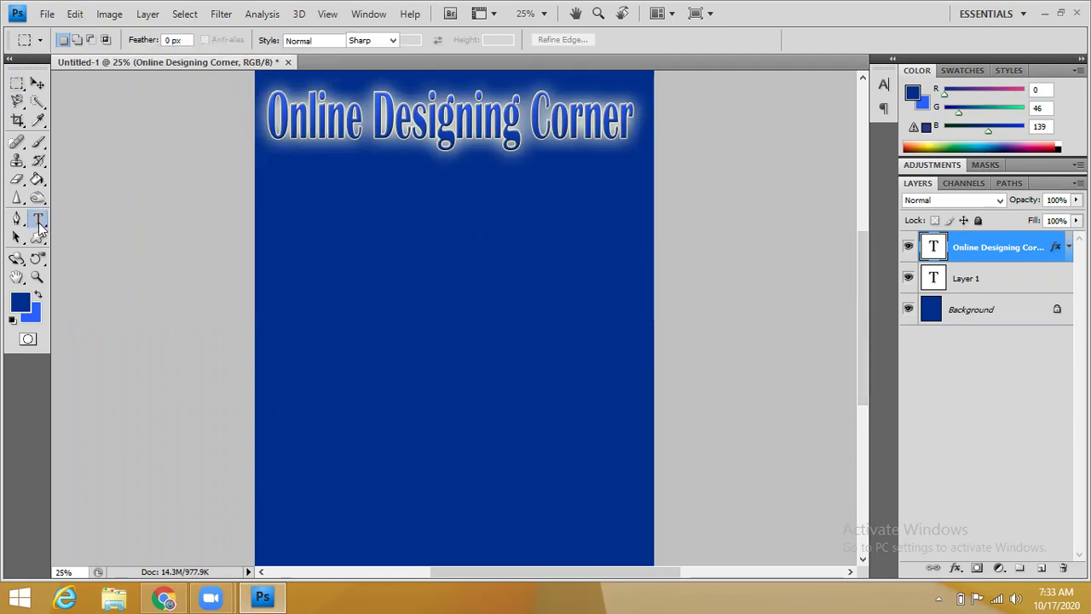
click(554, 128)
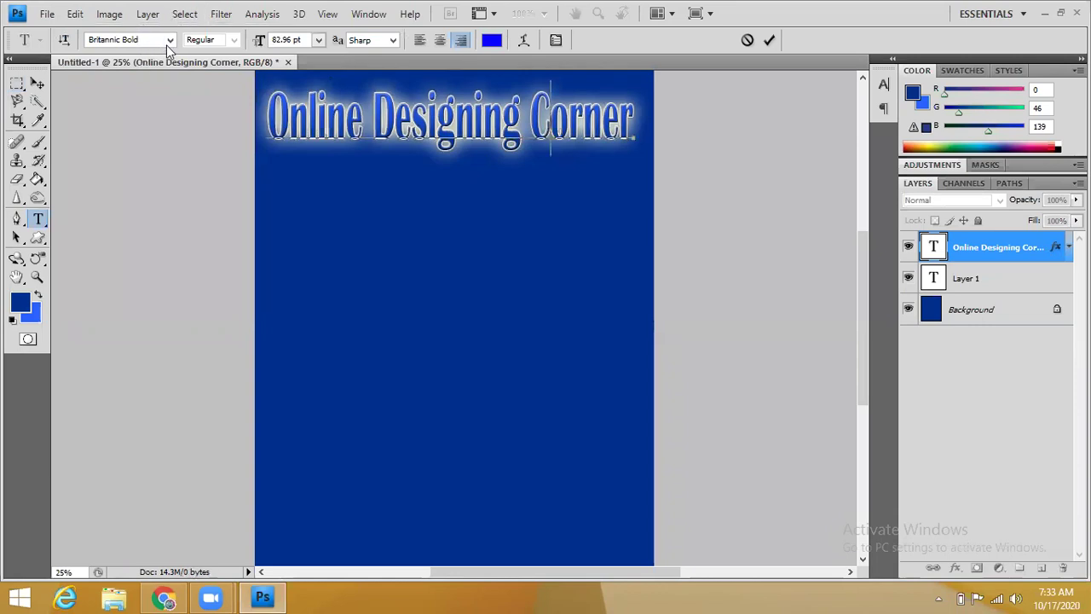
click(169, 42)
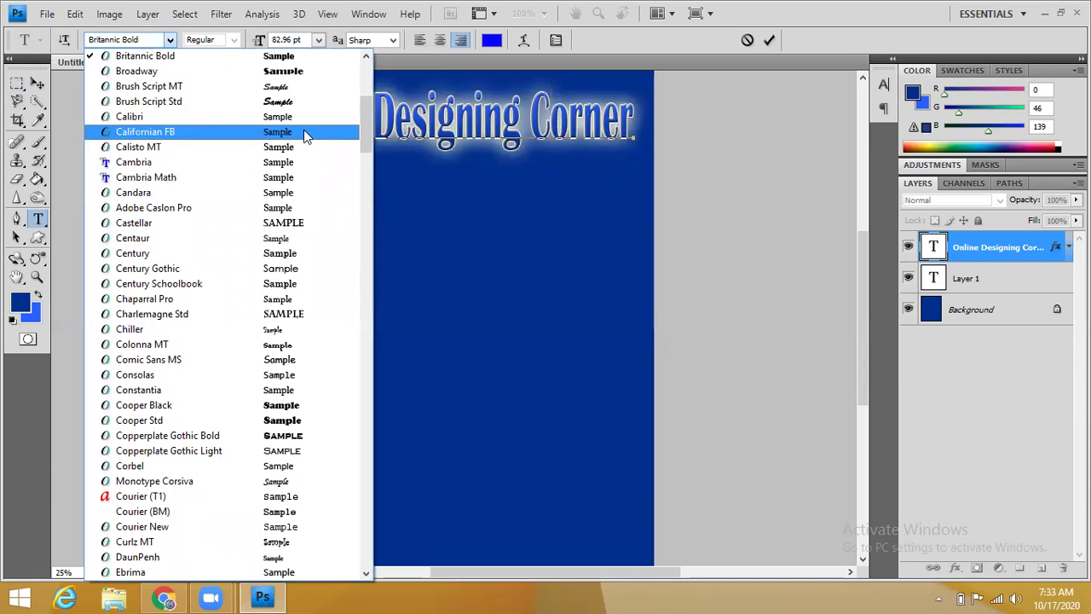
click(462, 224)
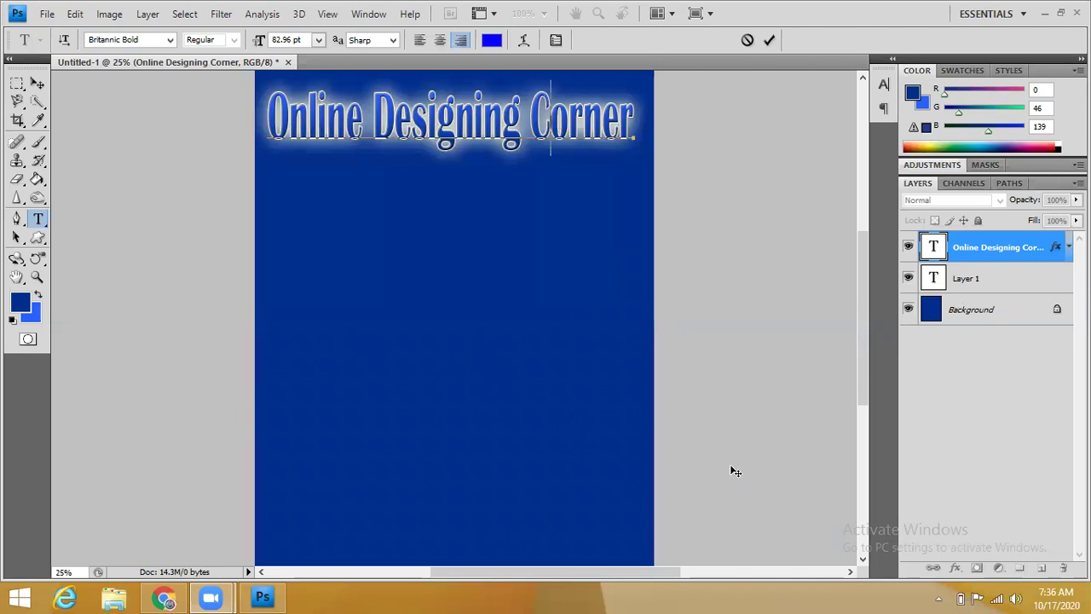
- Set the foreground colour to black (000000) and paint-bucket the Background layer with it
click(1020, 313)
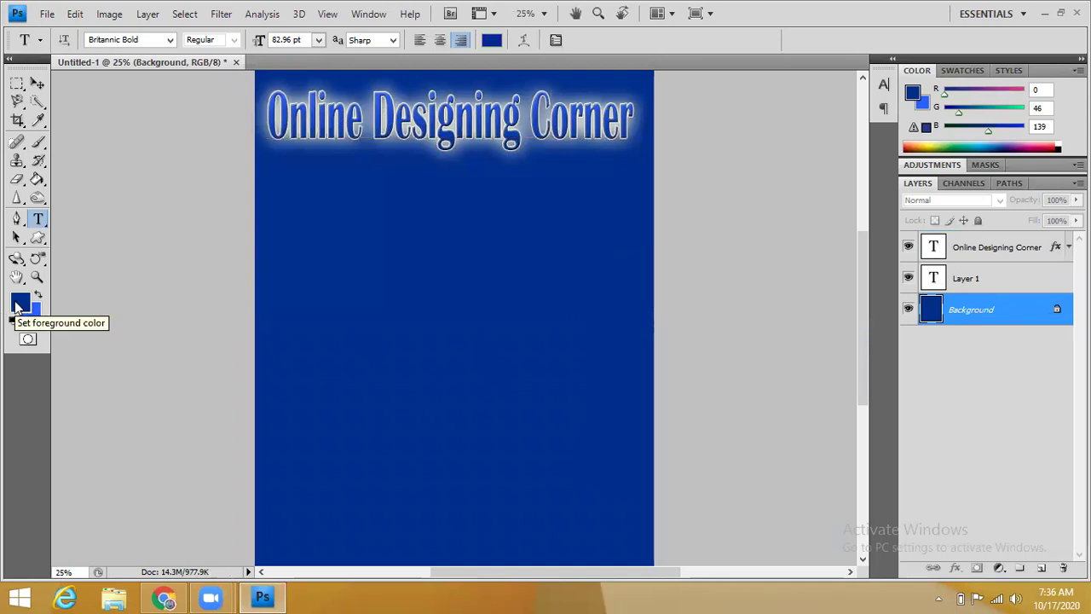
click(38, 179)
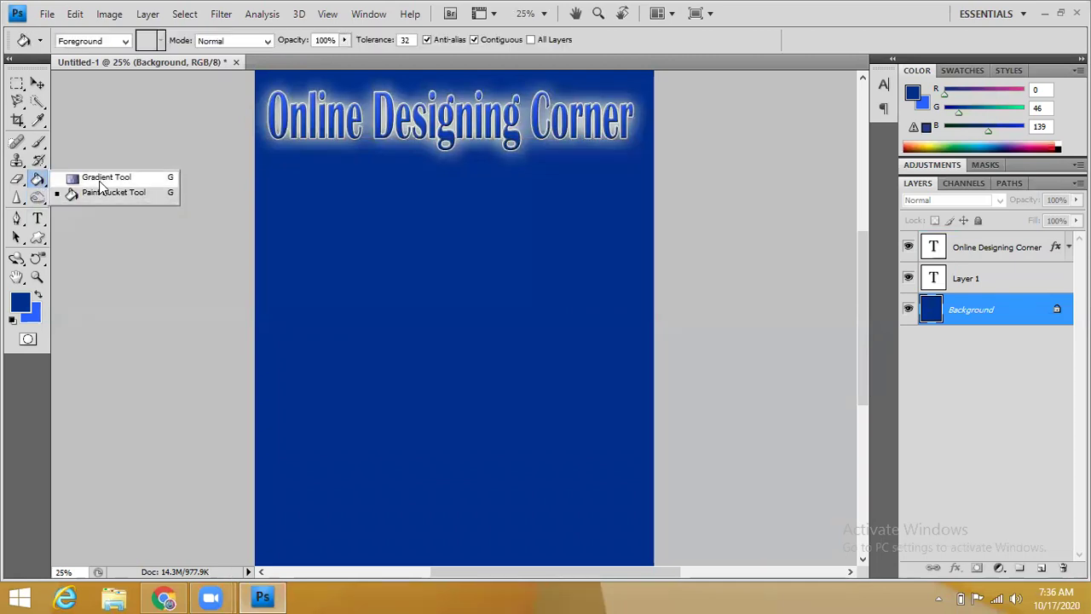
click(99, 194)
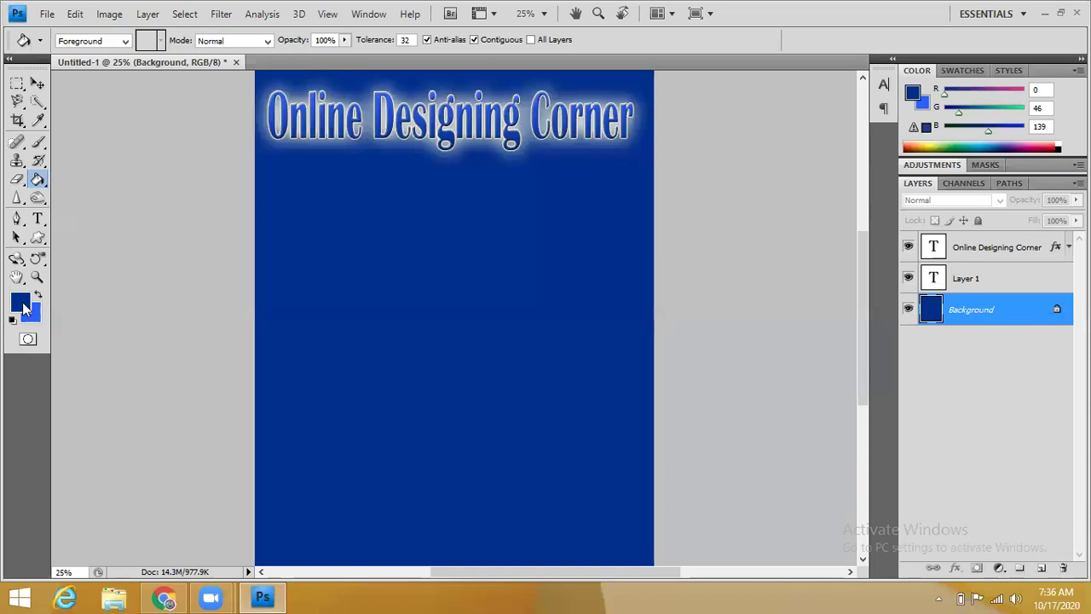
click(24, 304)
click(811, 382)
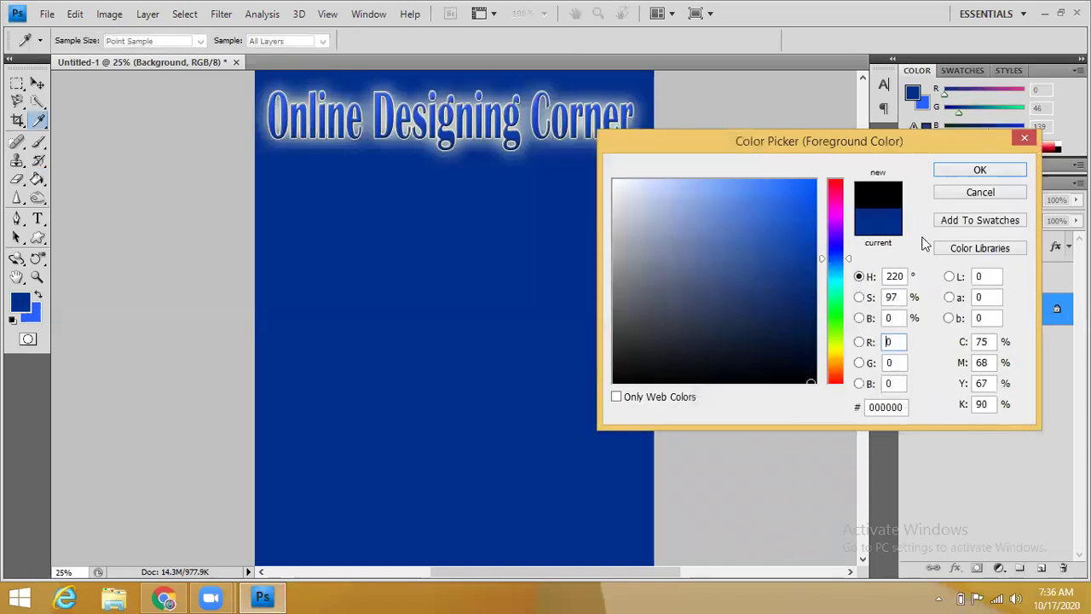
click(979, 168)
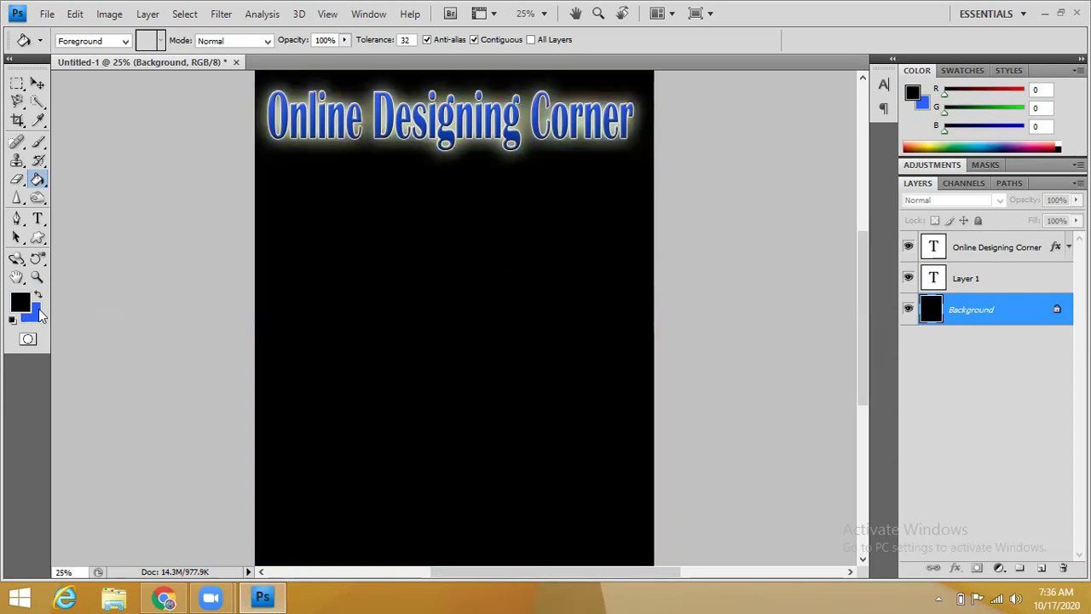
click(1001, 568)
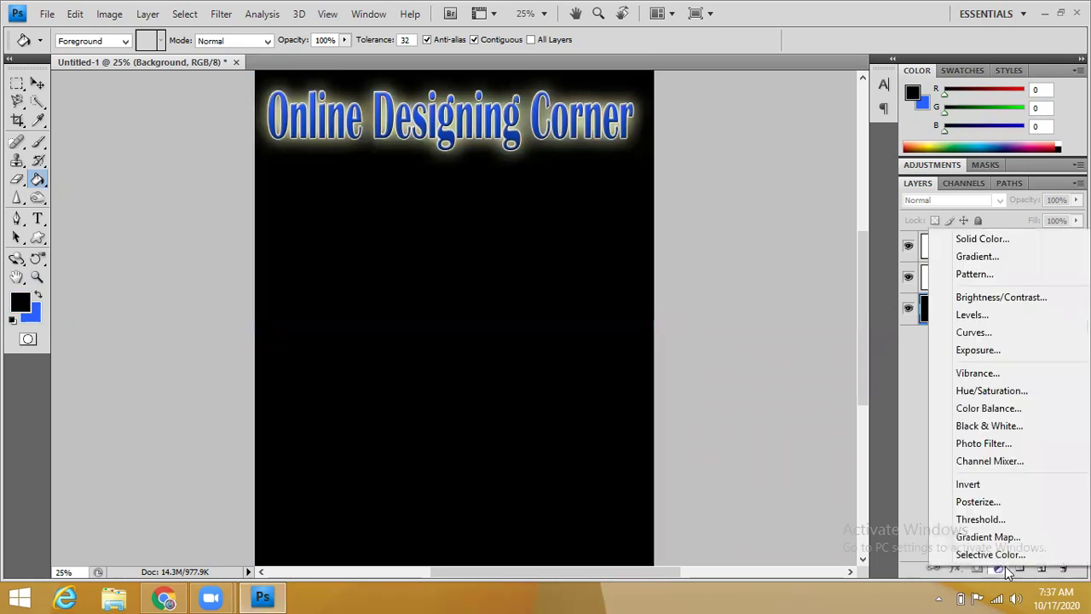
- Add a Solid Color fill layer in pale pink #ffeded above the black Background
click(968, 241)
click(634, 200)
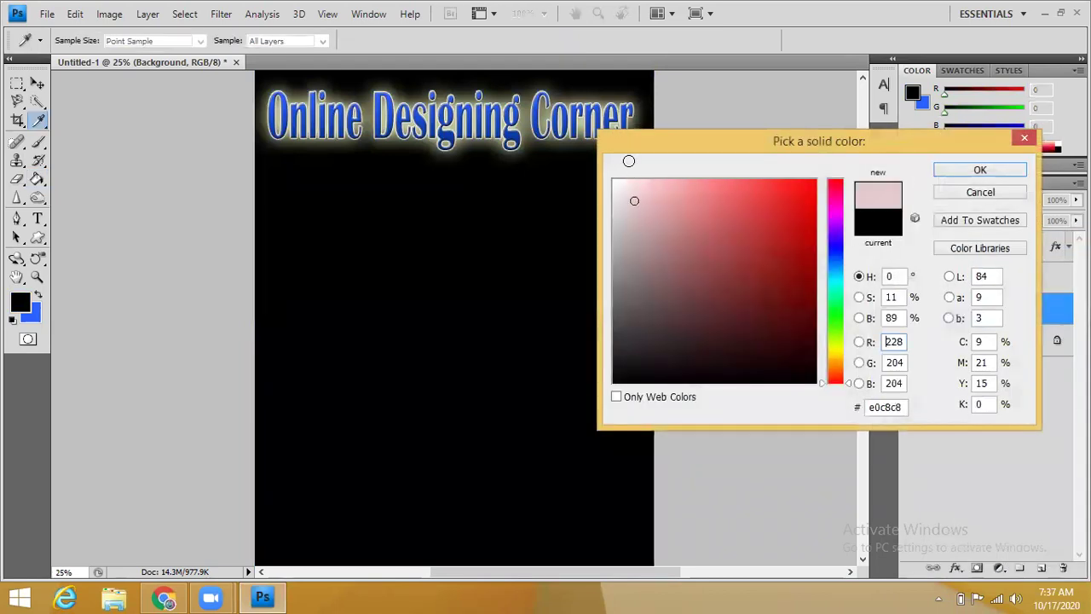
drag(629, 161, 627, 161)
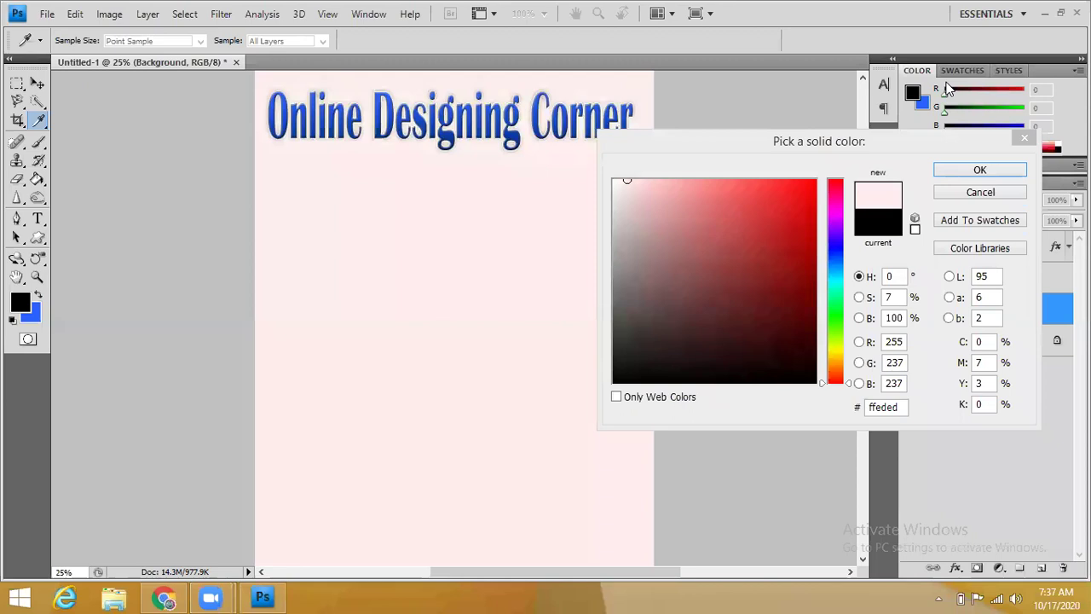
click(976, 172)
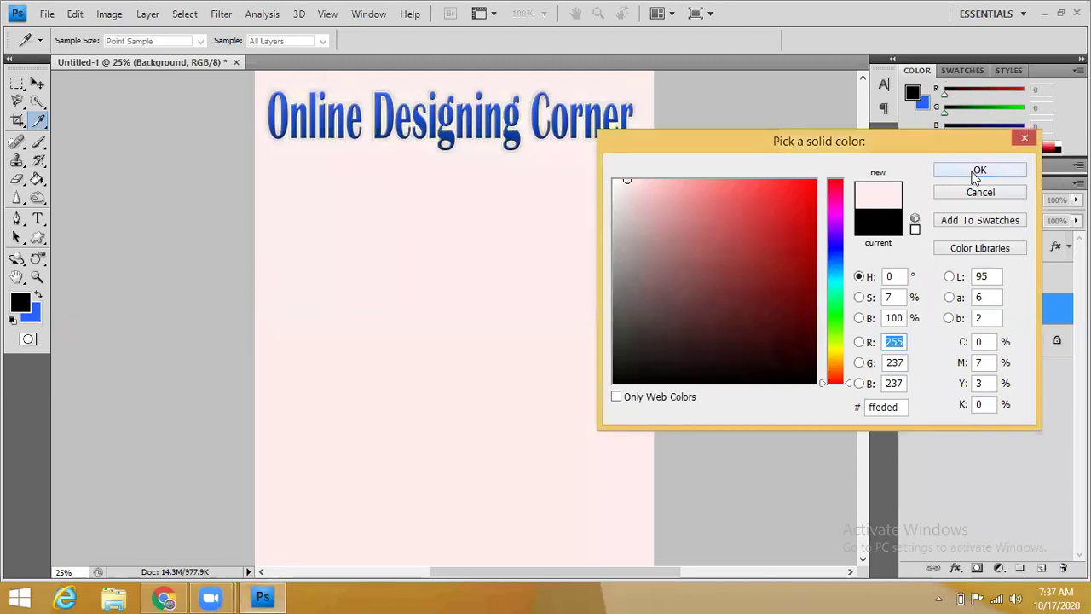
click(978, 170)
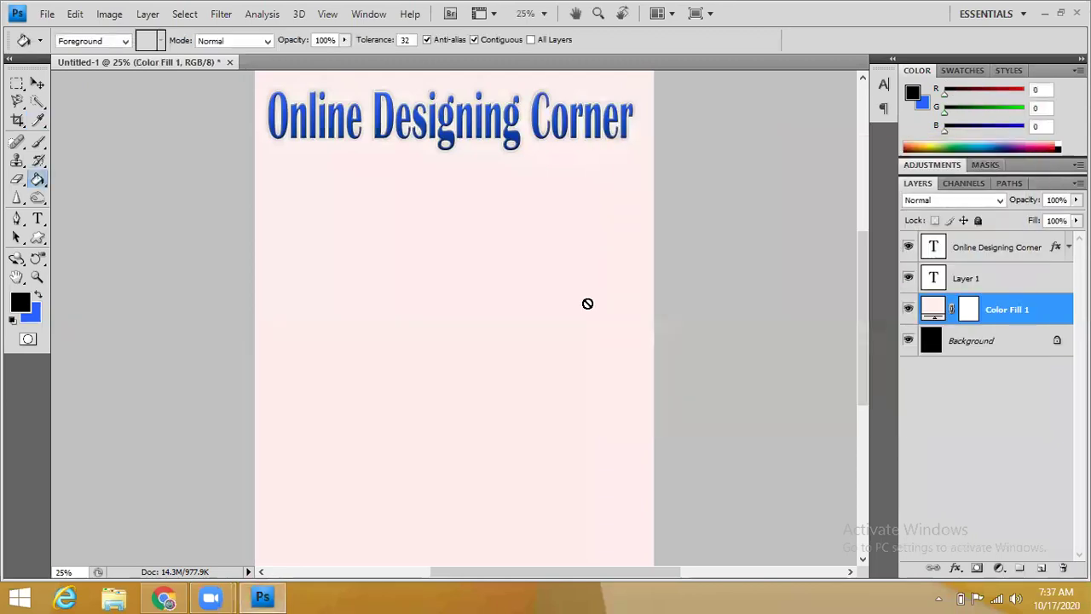